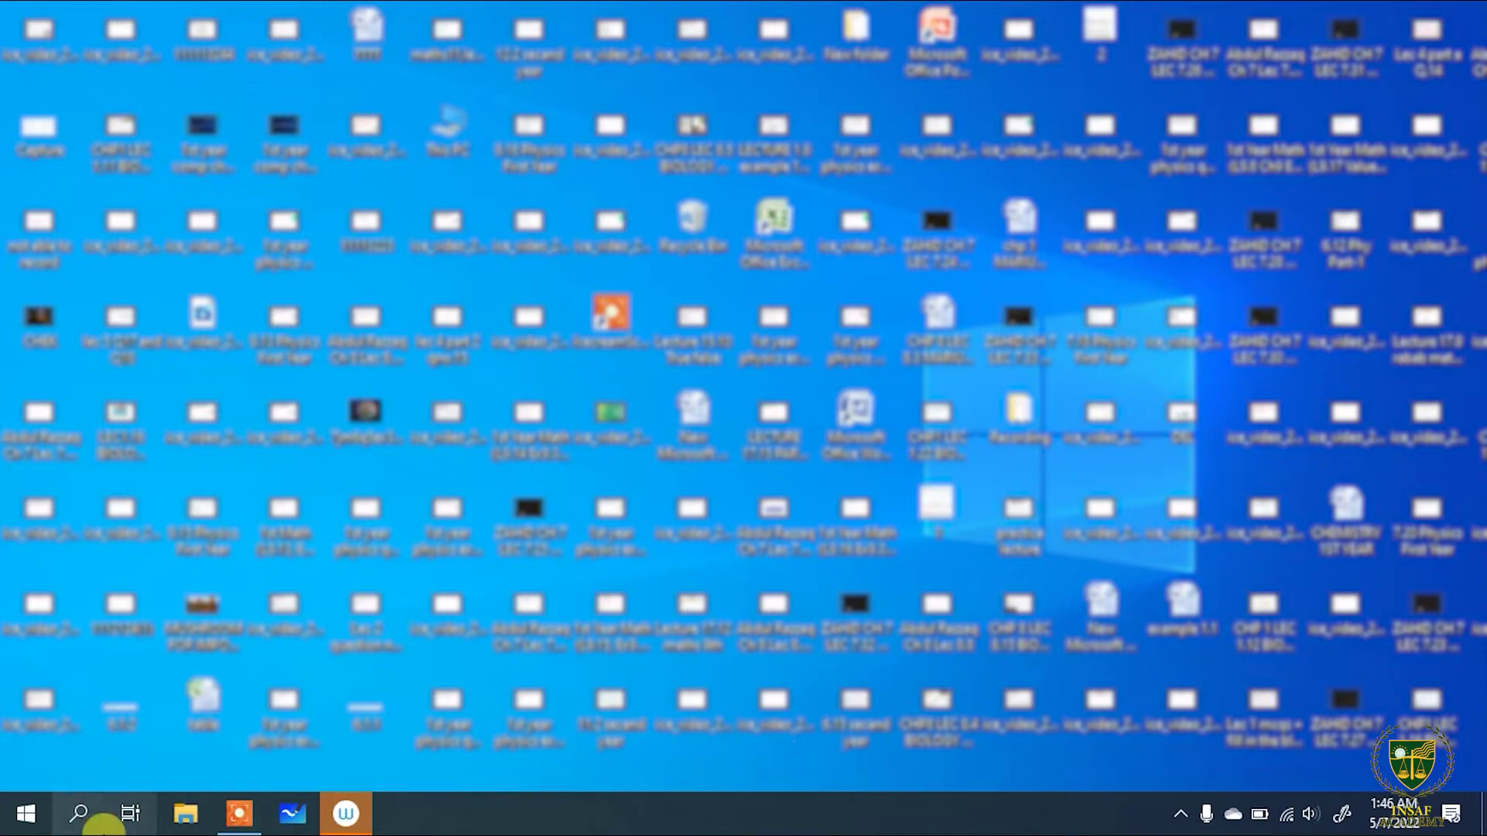
Open the Disk Management utility from the desktop
right_click(37, 826)
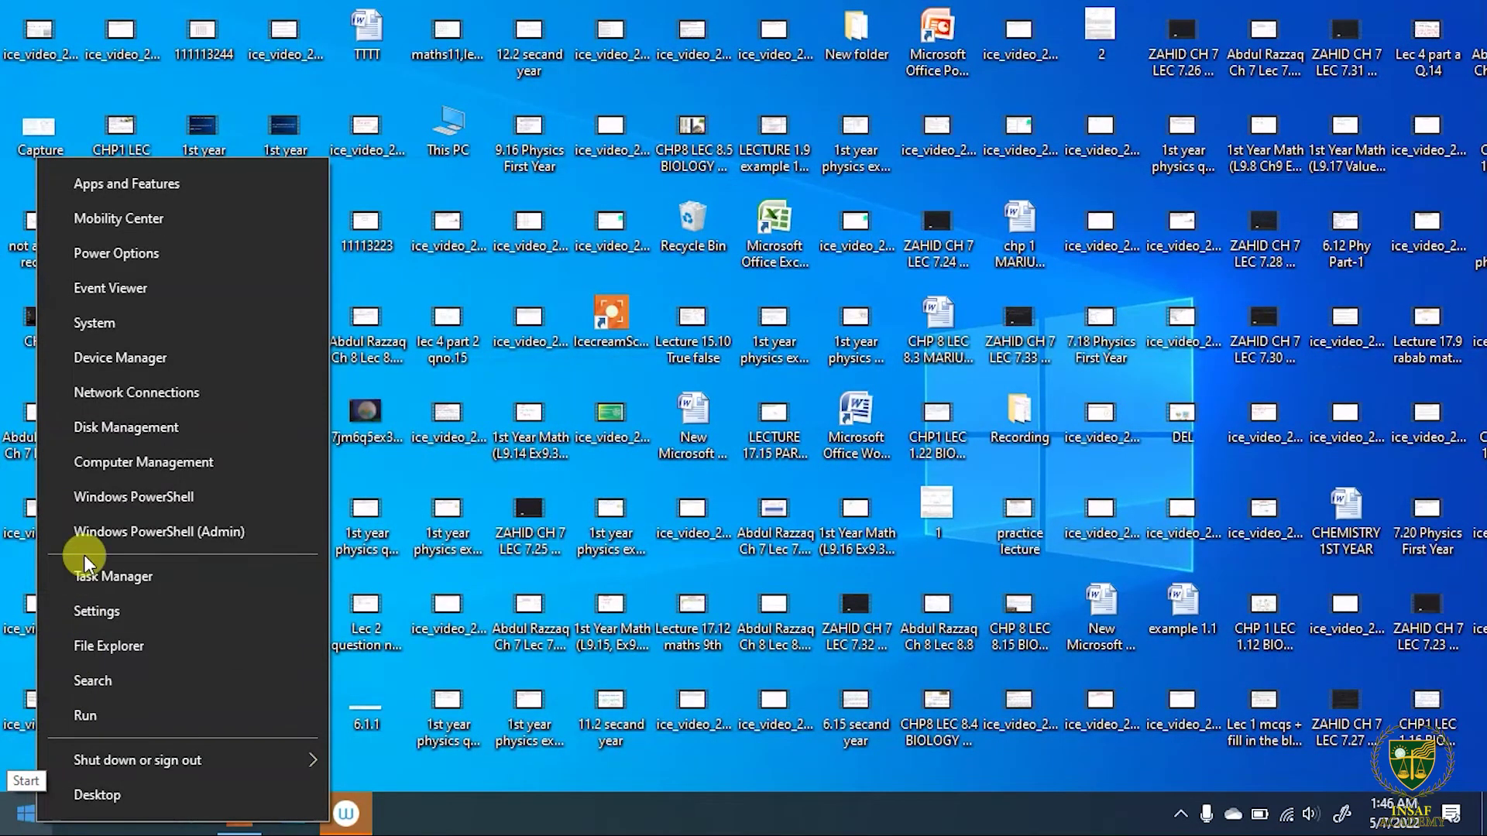
click(138, 438)
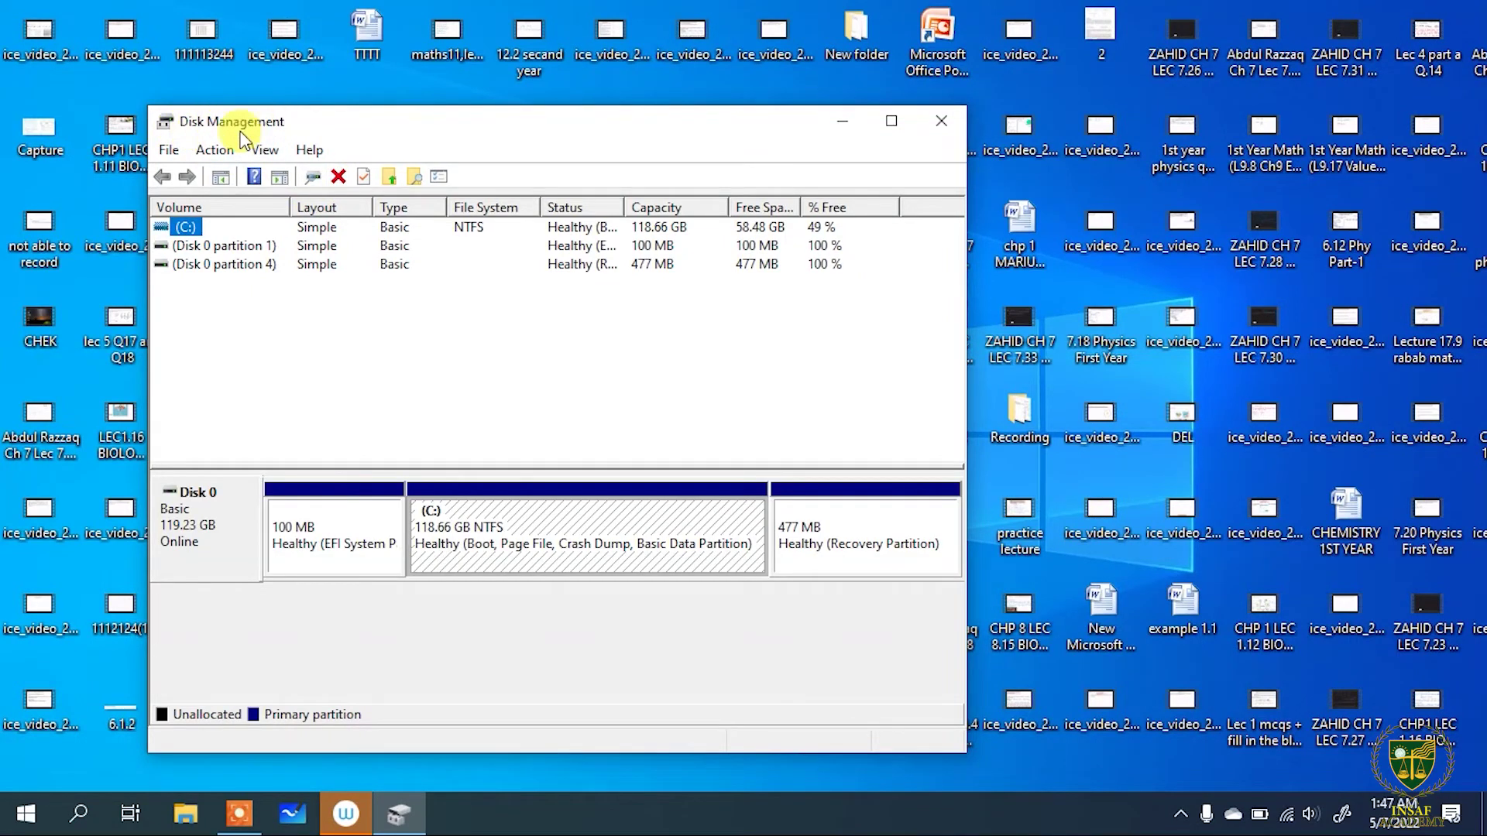
click(169, 151)
mouse_move(210, 152)
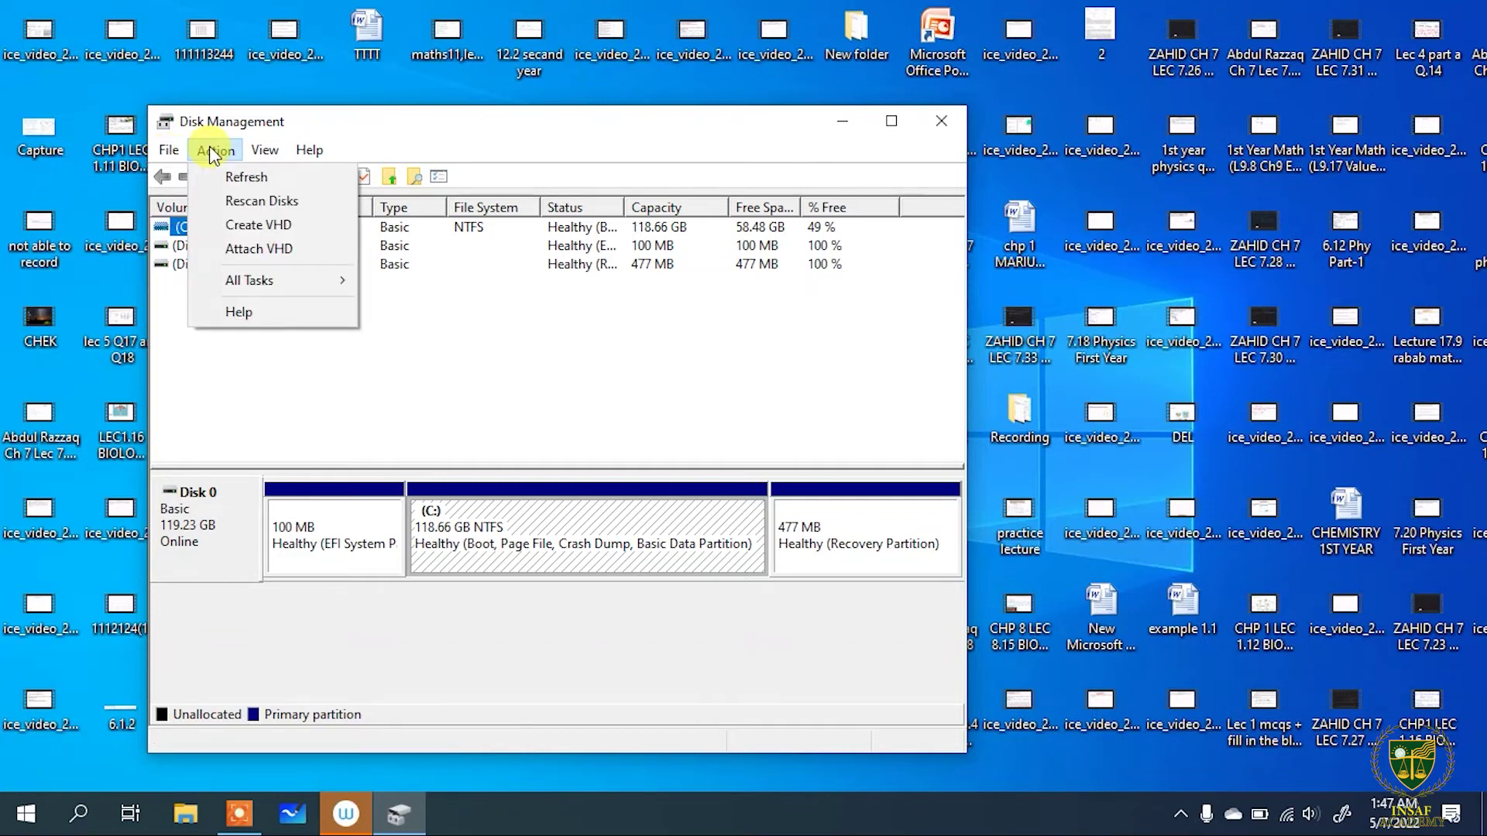
mouse_move(265, 152)
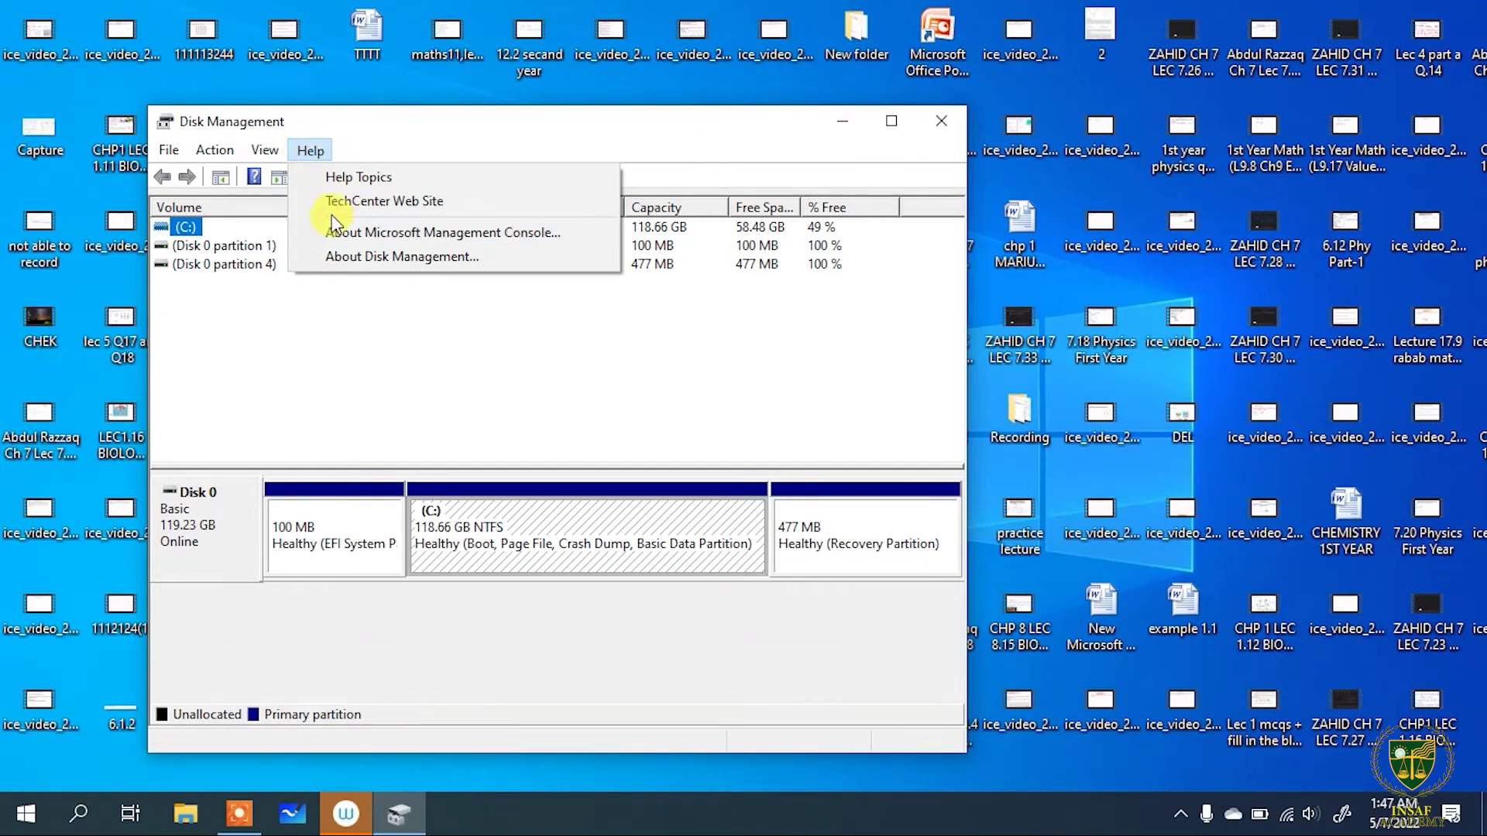
click(285, 356)
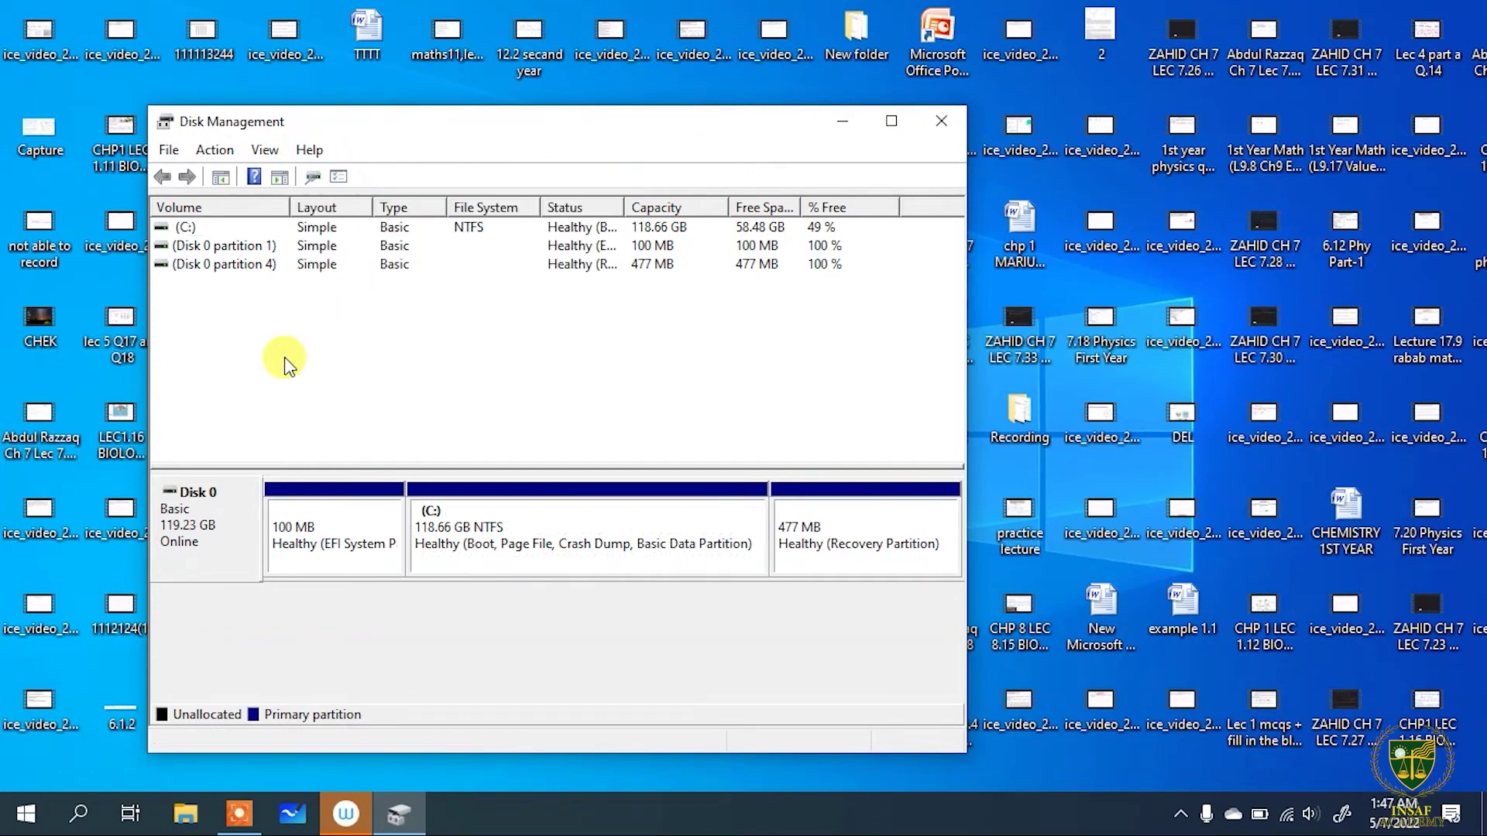
Select the C: volume and widen the Status column to read its full status, restoring a narrow column when done
click(189, 228)
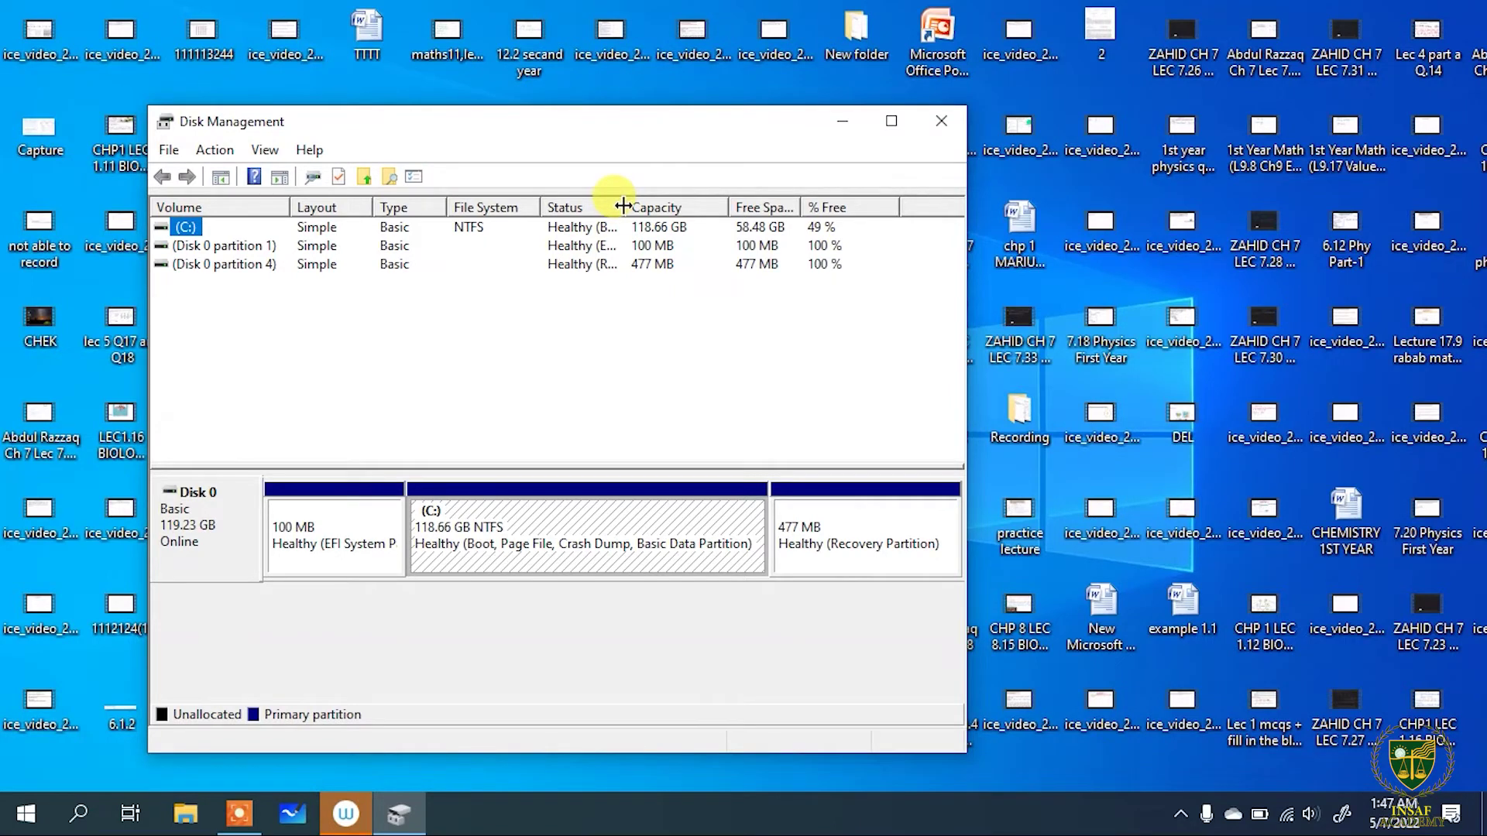
drag(623, 205, 737, 204)
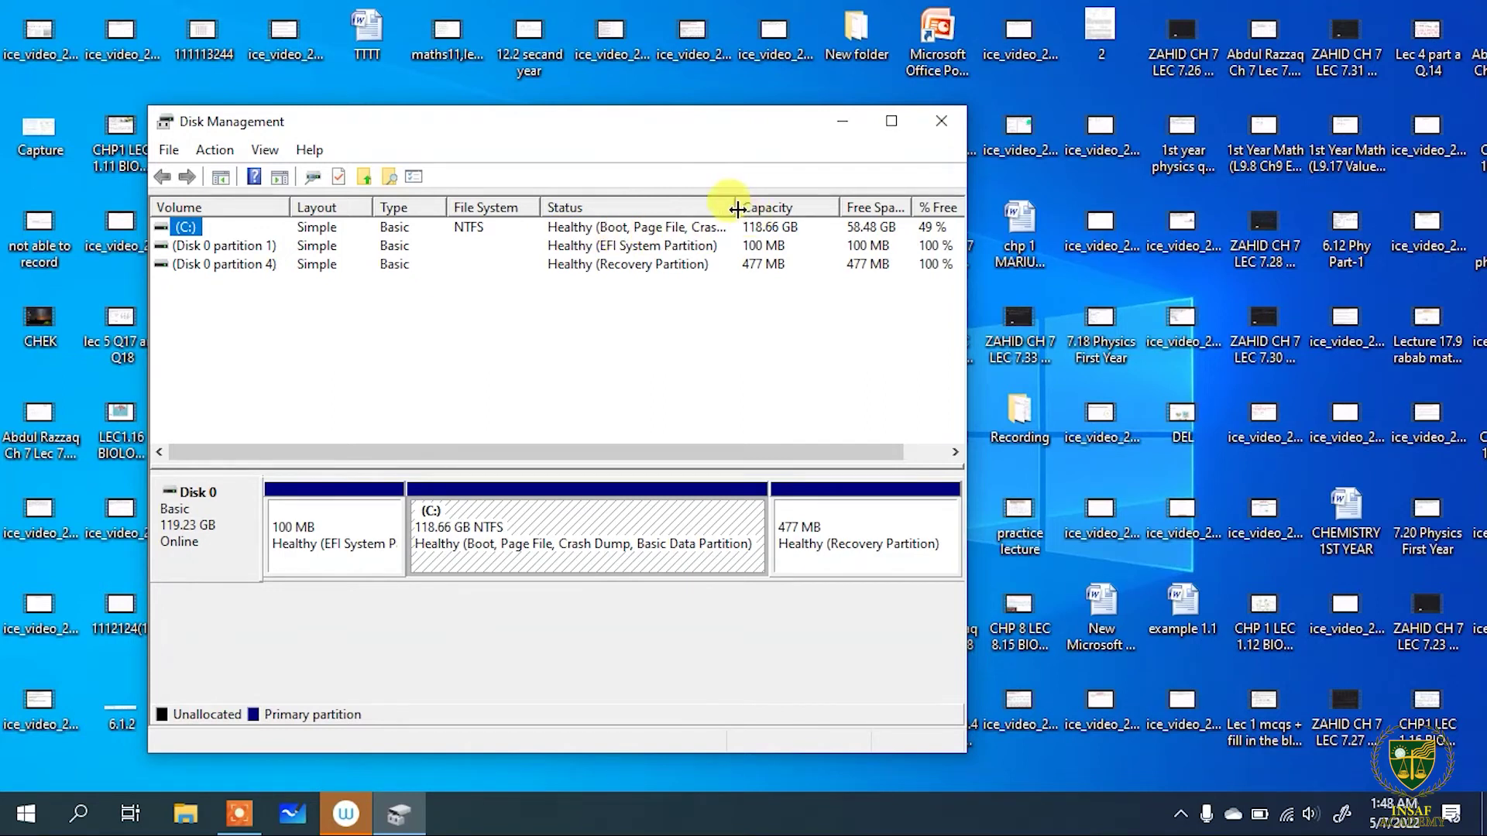
drag(737, 208, 845, 206)
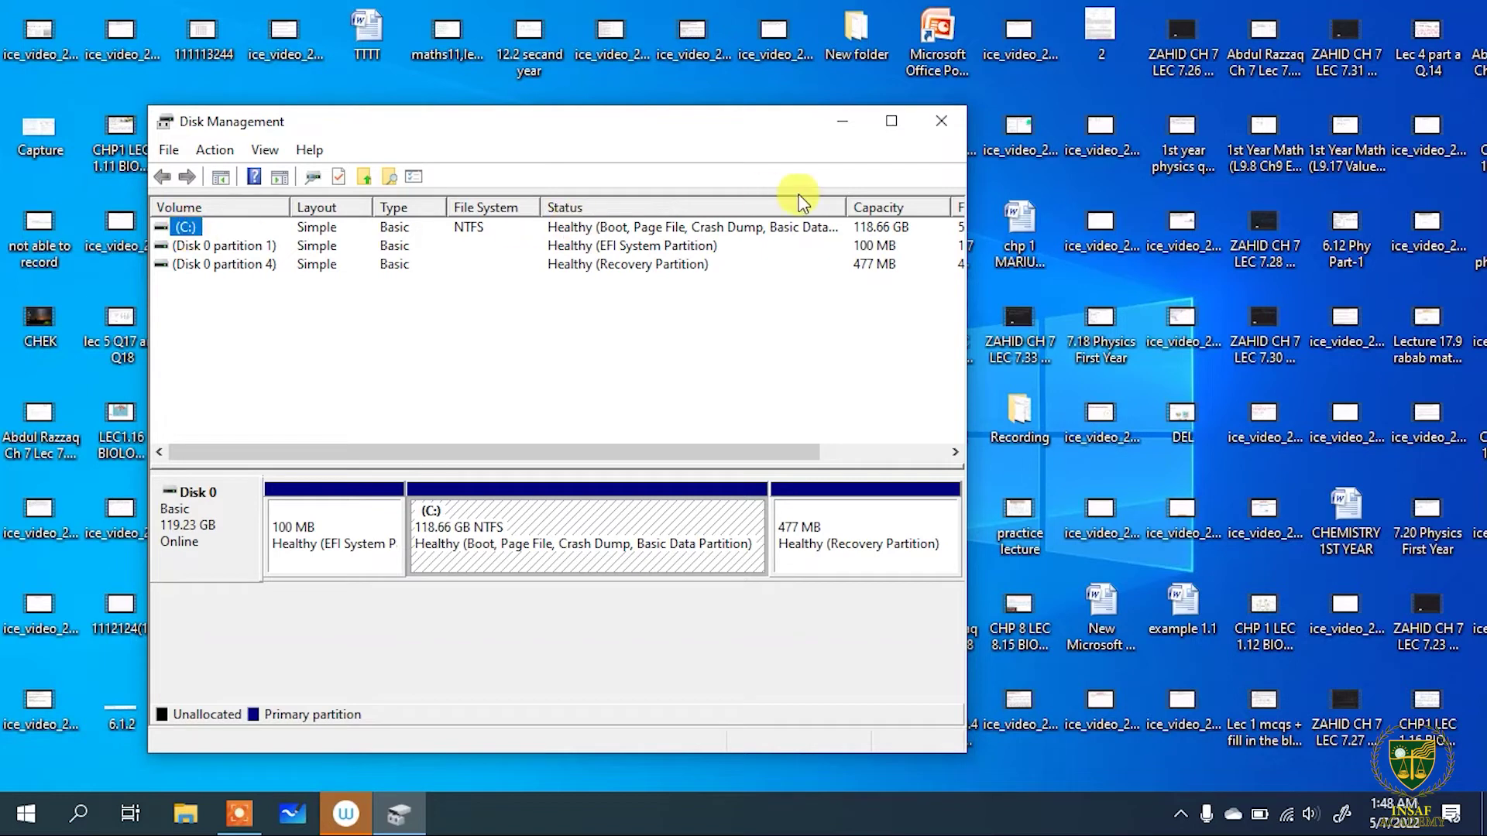
drag(844, 207, 642, 227)
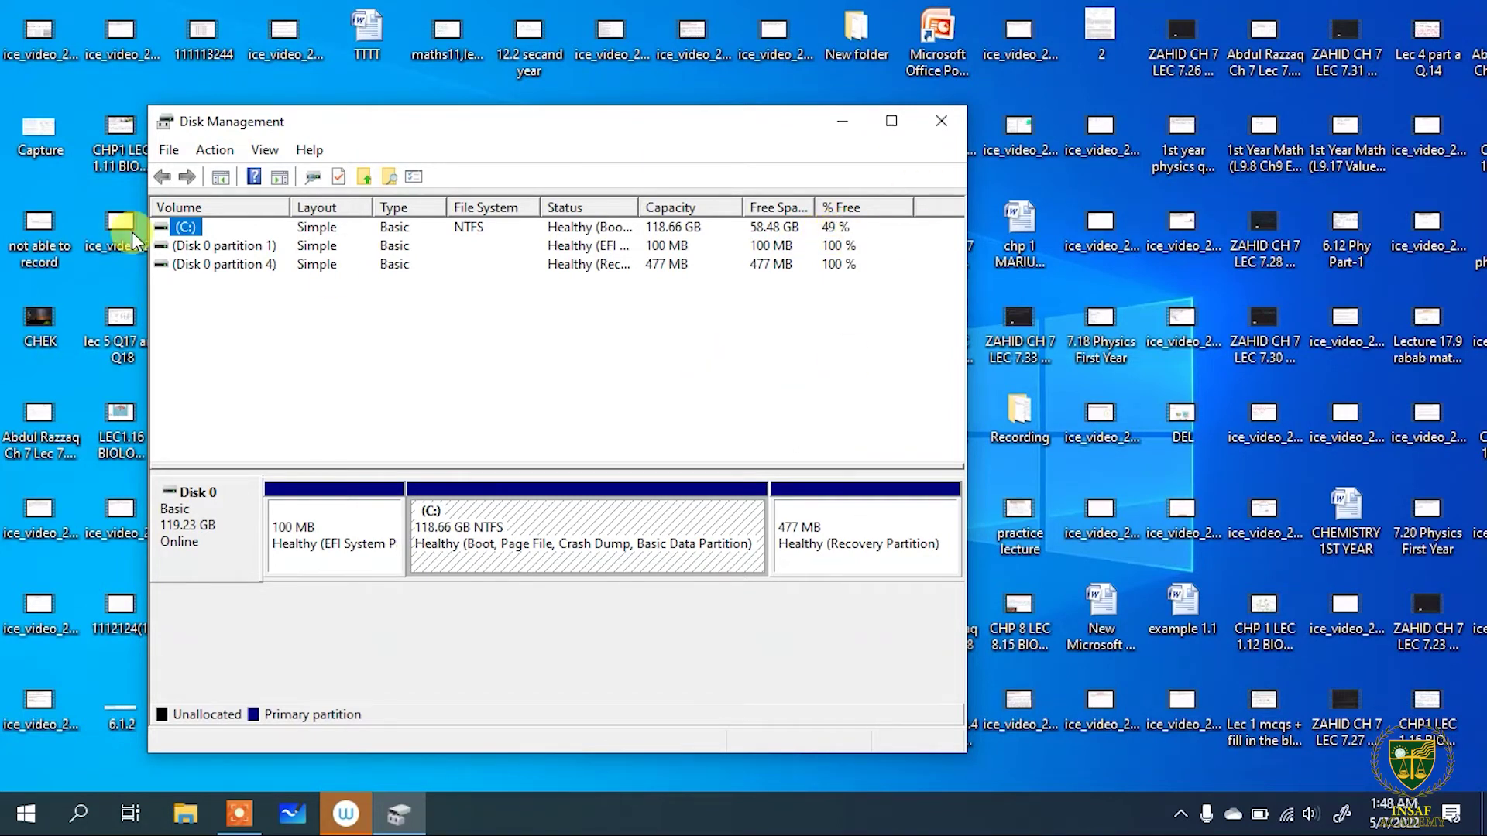
Select Disk 0 partition 1 and partition 4 in the volume list to locate them on the disk map
click(179, 248)
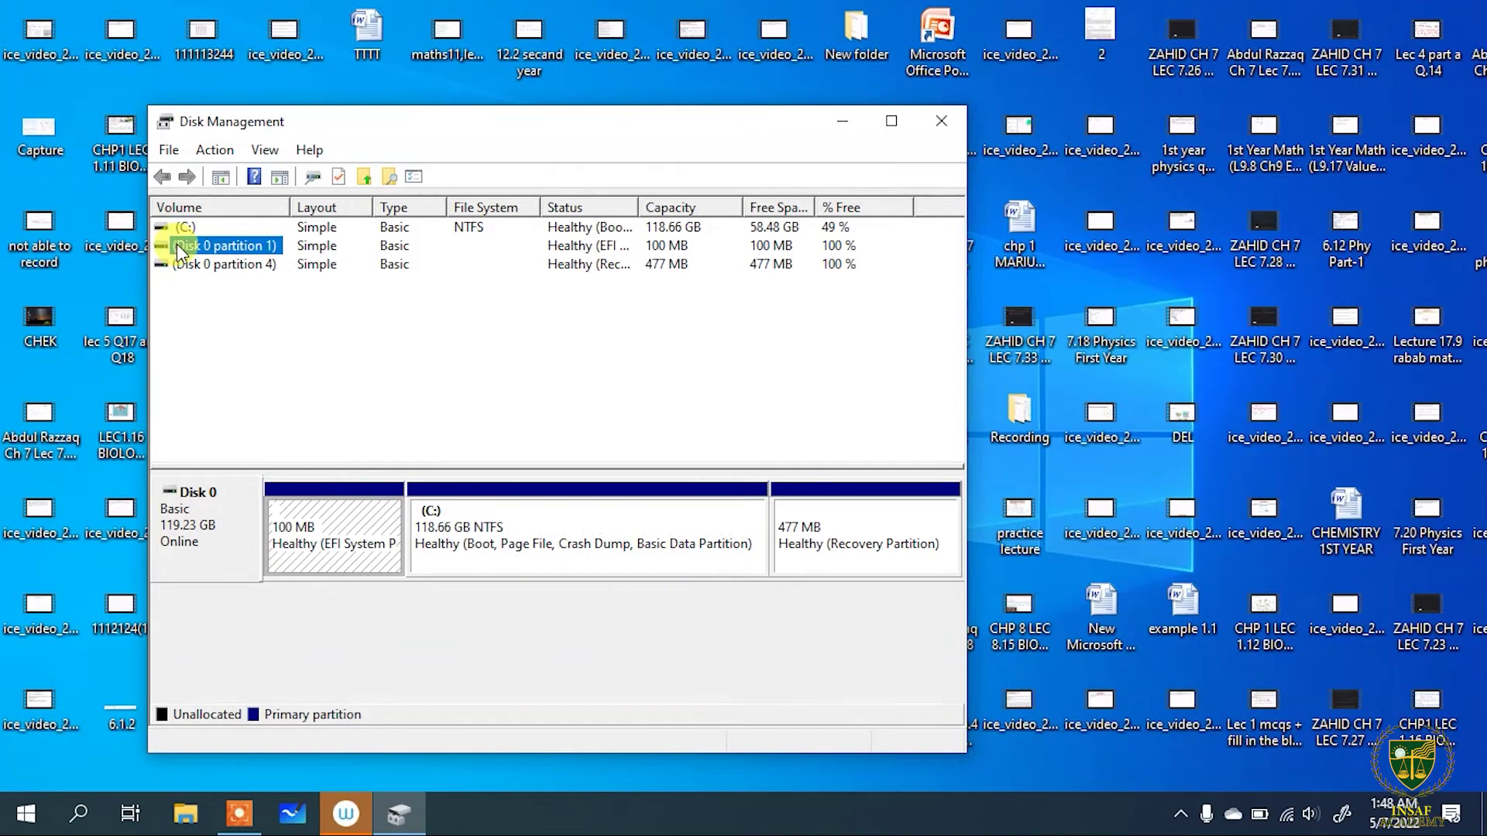
click(220, 267)
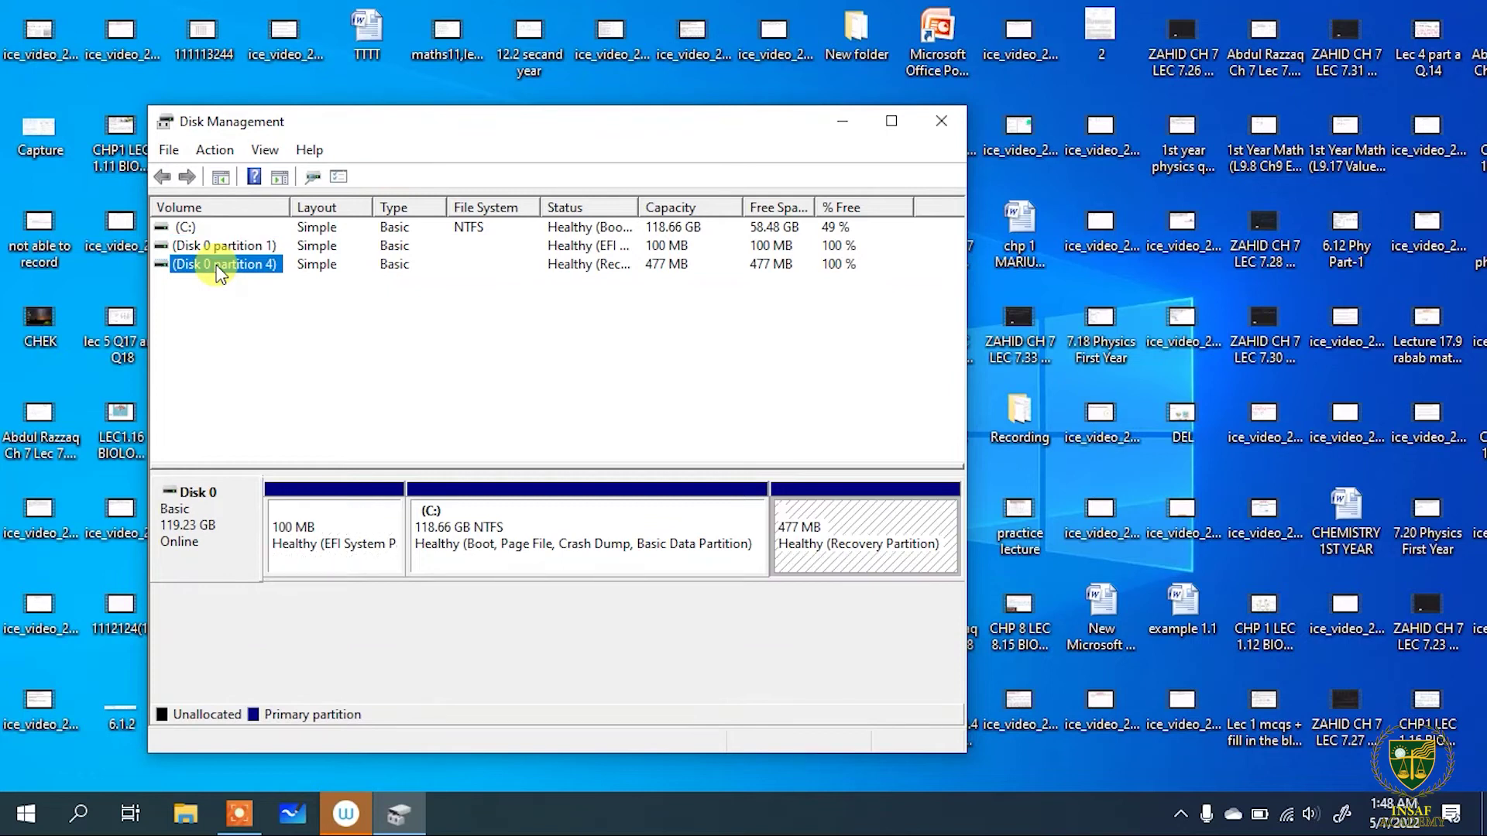
click(207, 246)
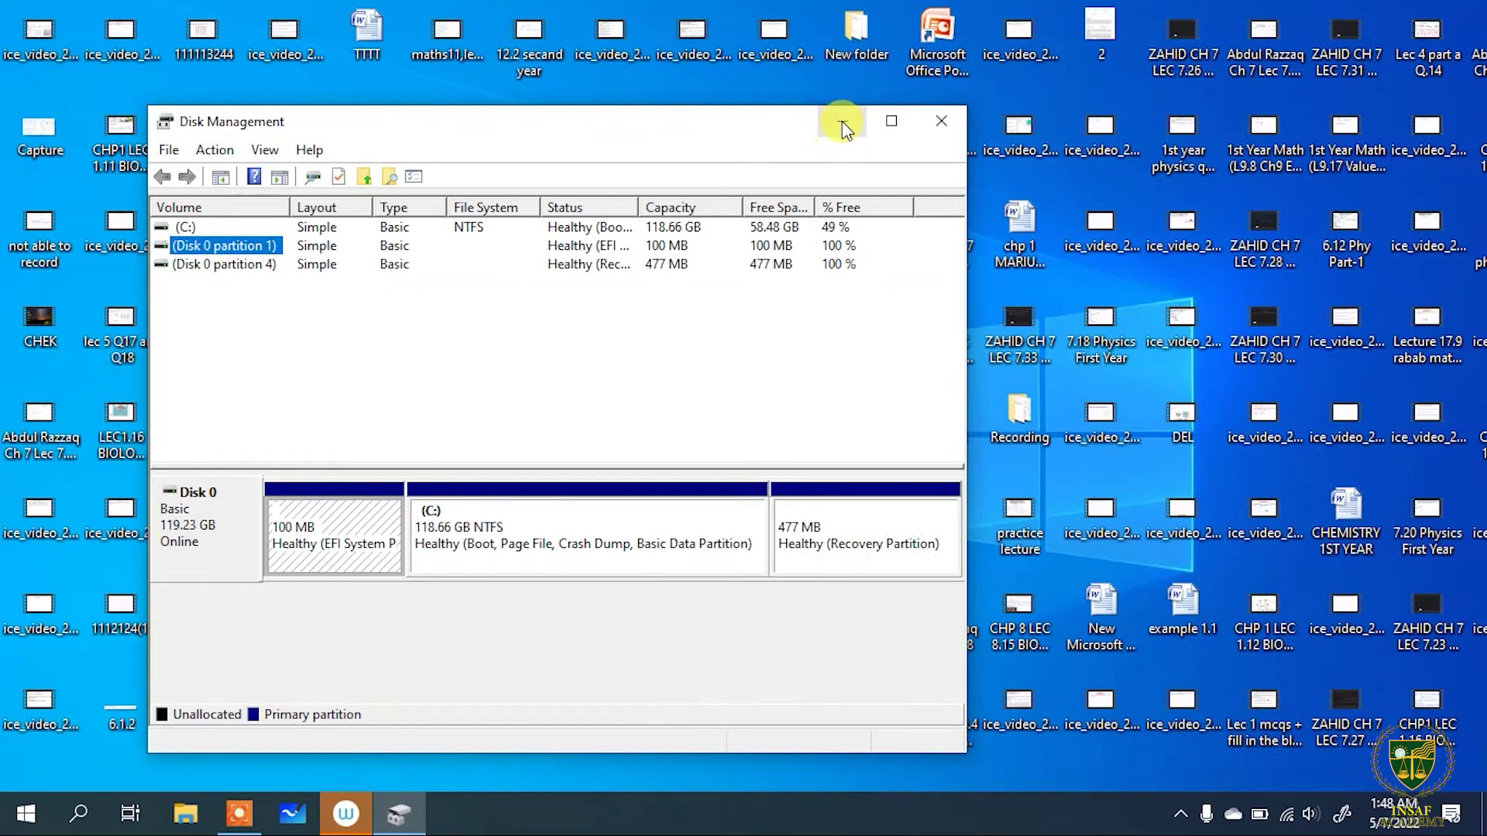
Open This PC from the desktop to check its listed drives, and return to Disk Management
key(super+d)
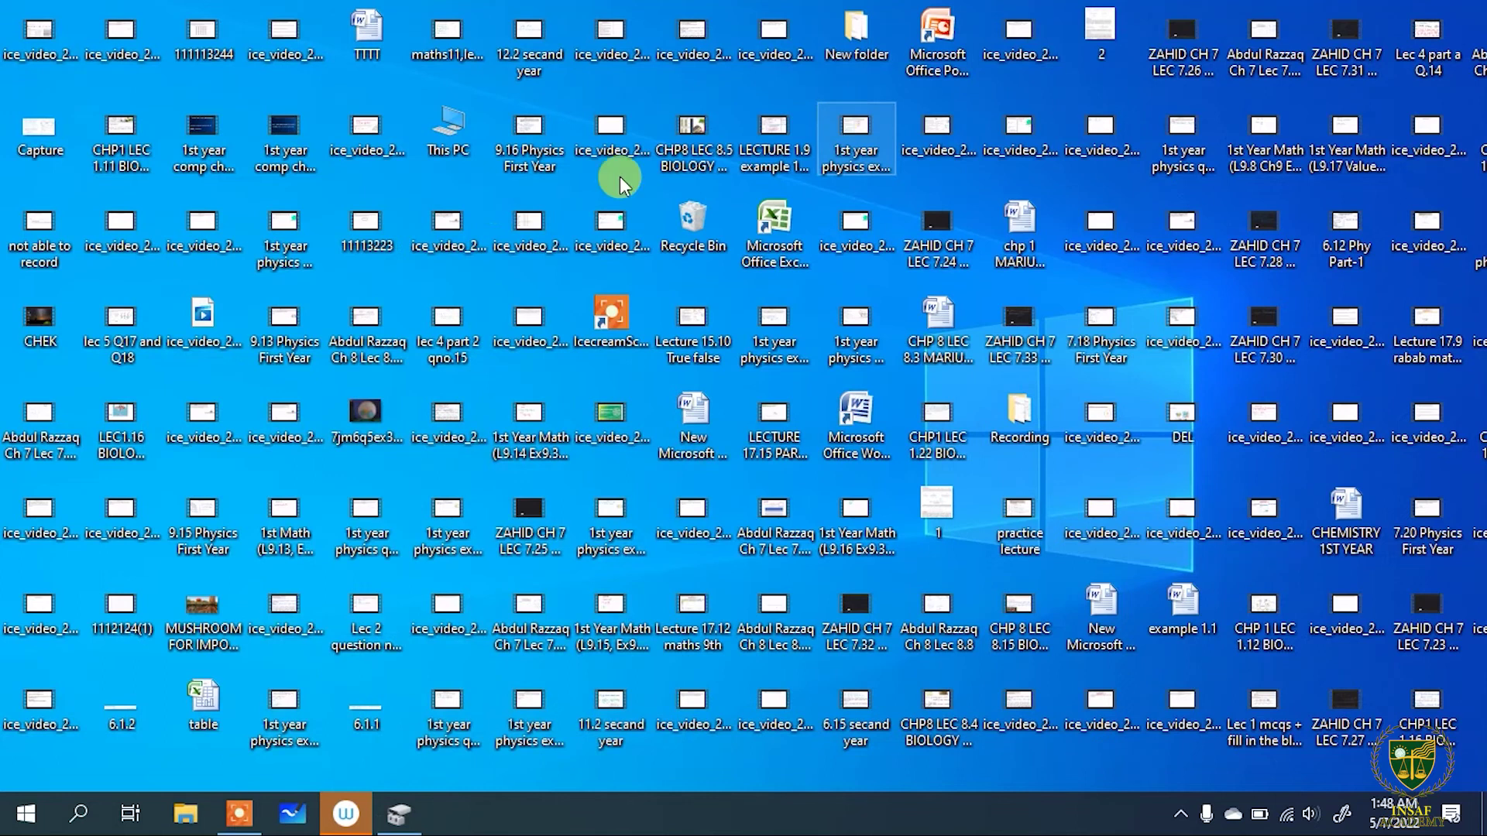
double_click(444, 147)
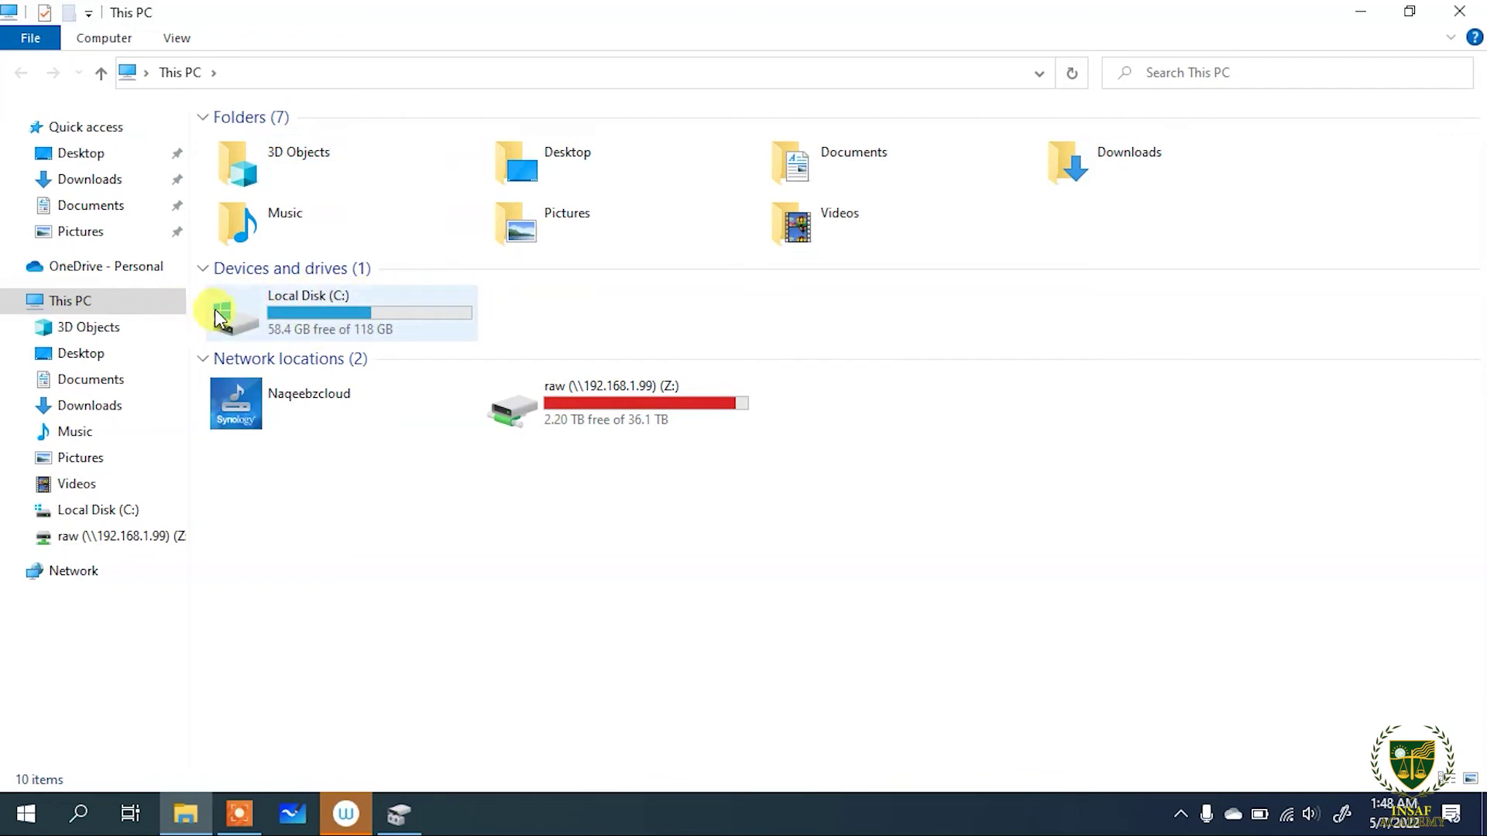
click(399, 814)
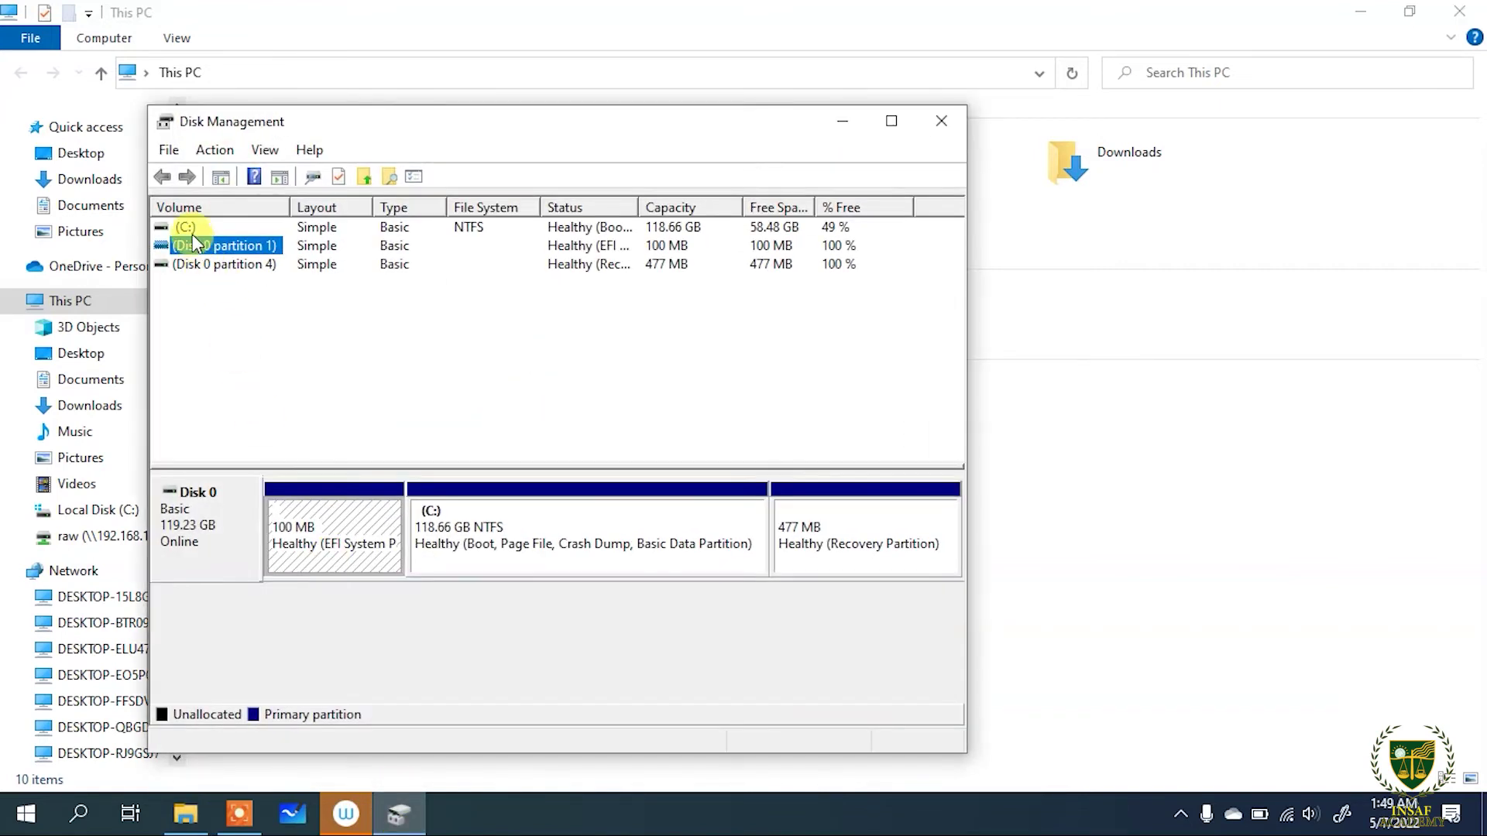
Select the C: volume and expand the Status column to compare the three partitions' statuses, and shrink the column again
click(192, 231)
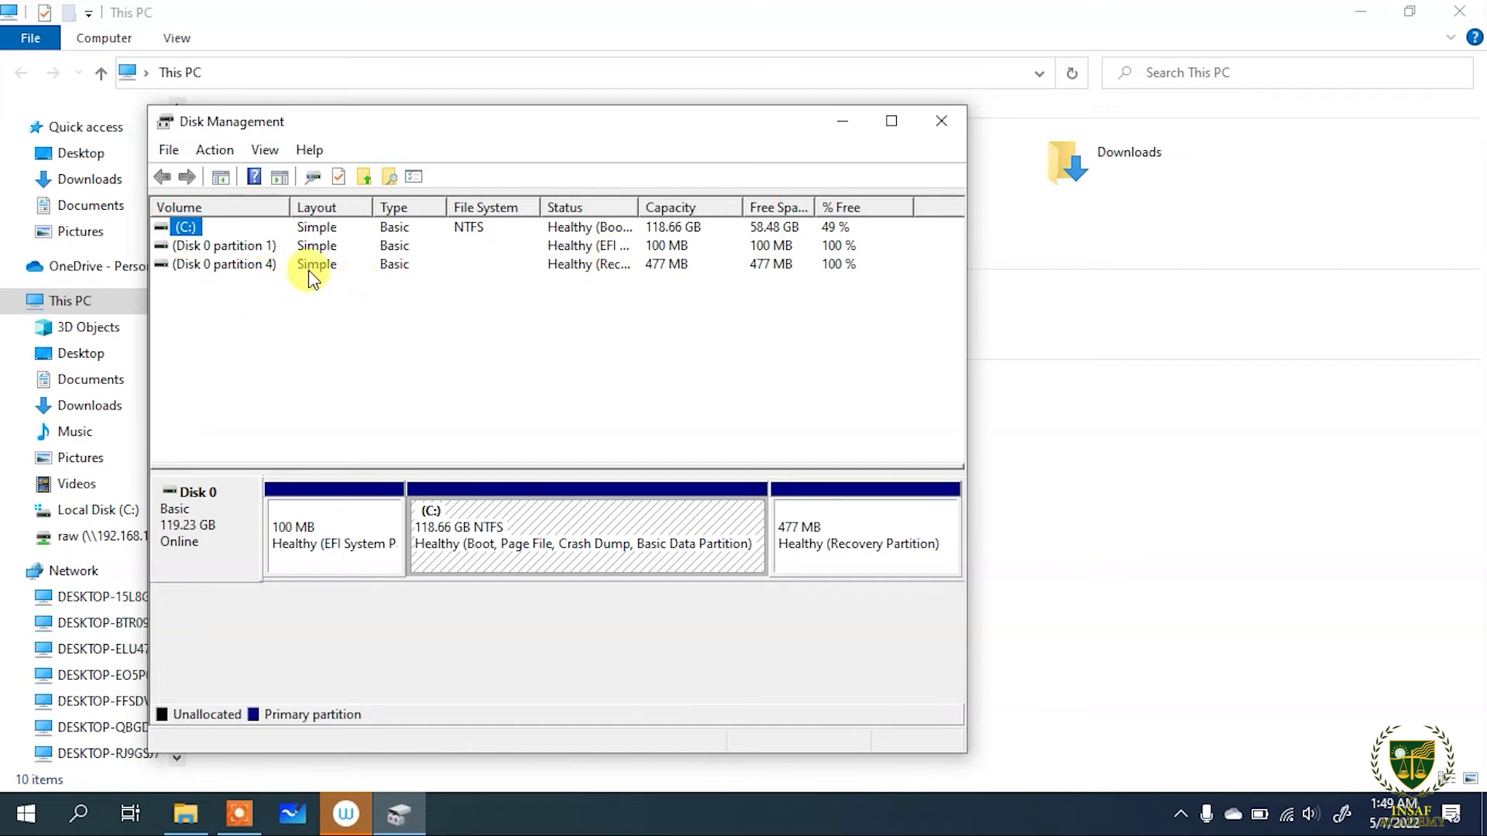
mouse_move(741, 208)
mouse_down()
mouse_move(728, 211)
mouse_move(754, 206)
mouse_up()
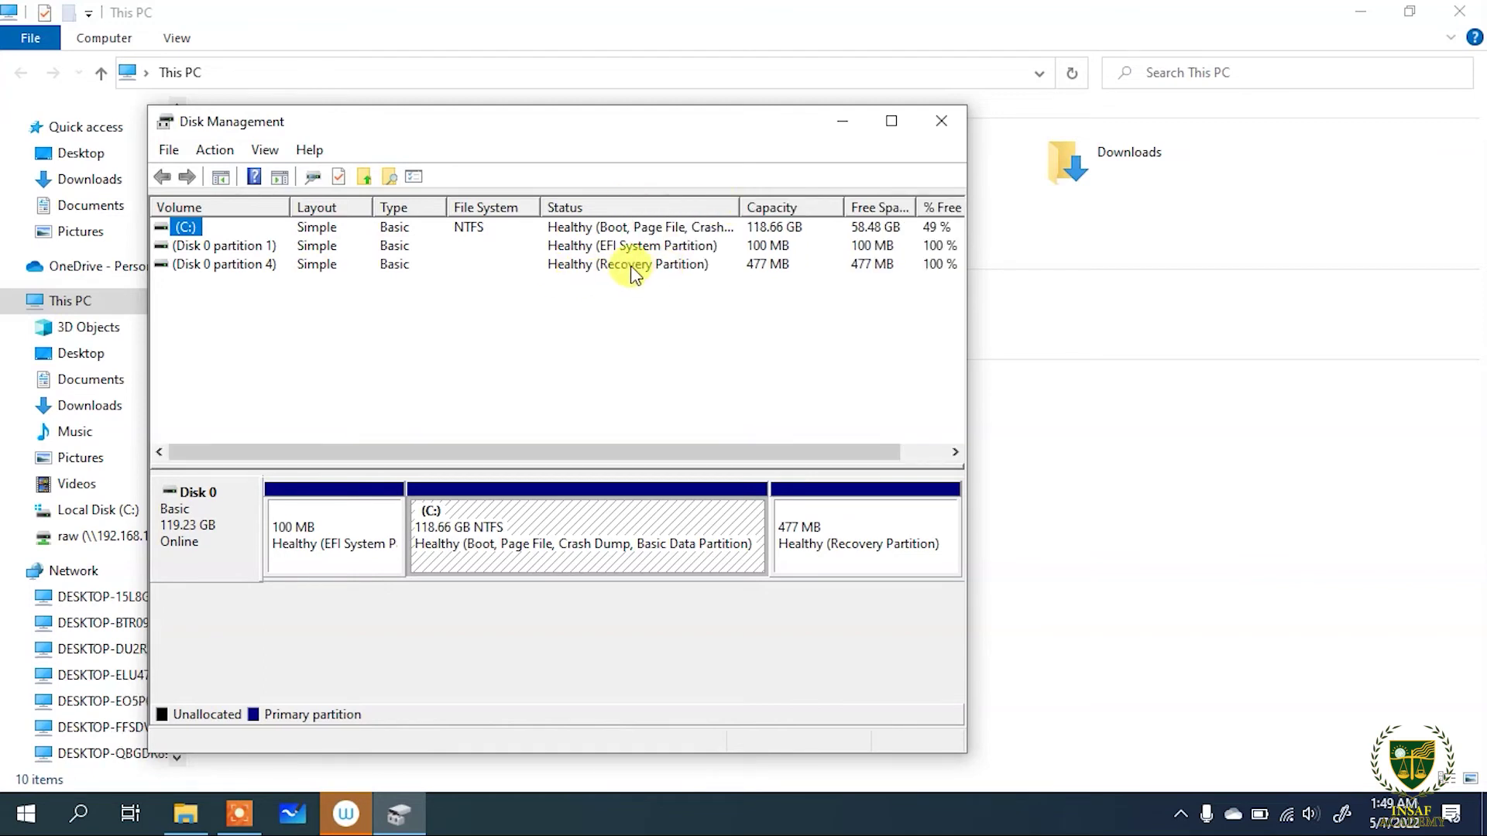
drag(736, 202, 617, 208)
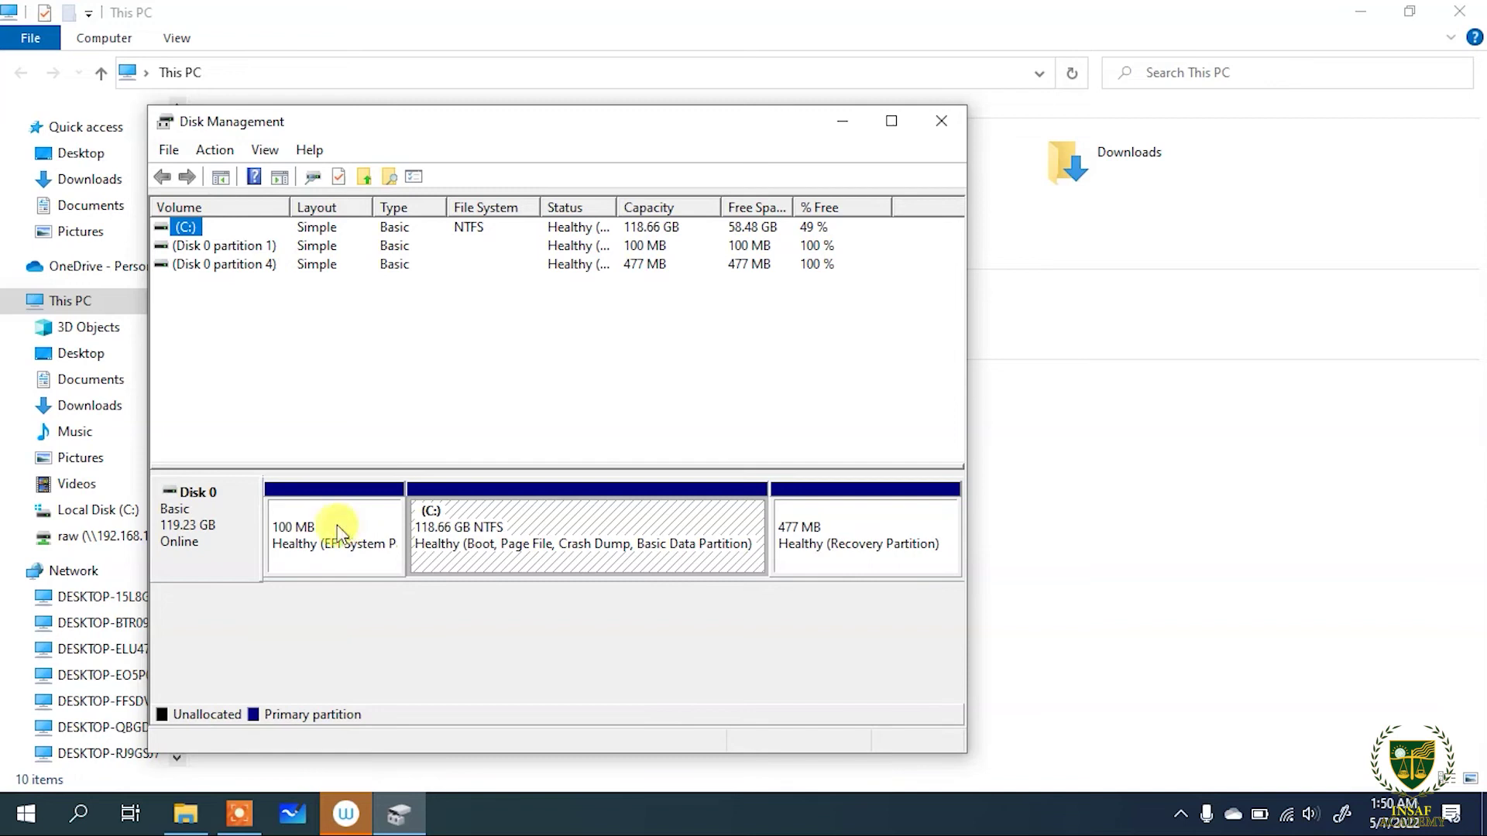
Highlight partition 1, the C: volume and partition 4 in turn to match the volume list with the disk map
click(228, 245)
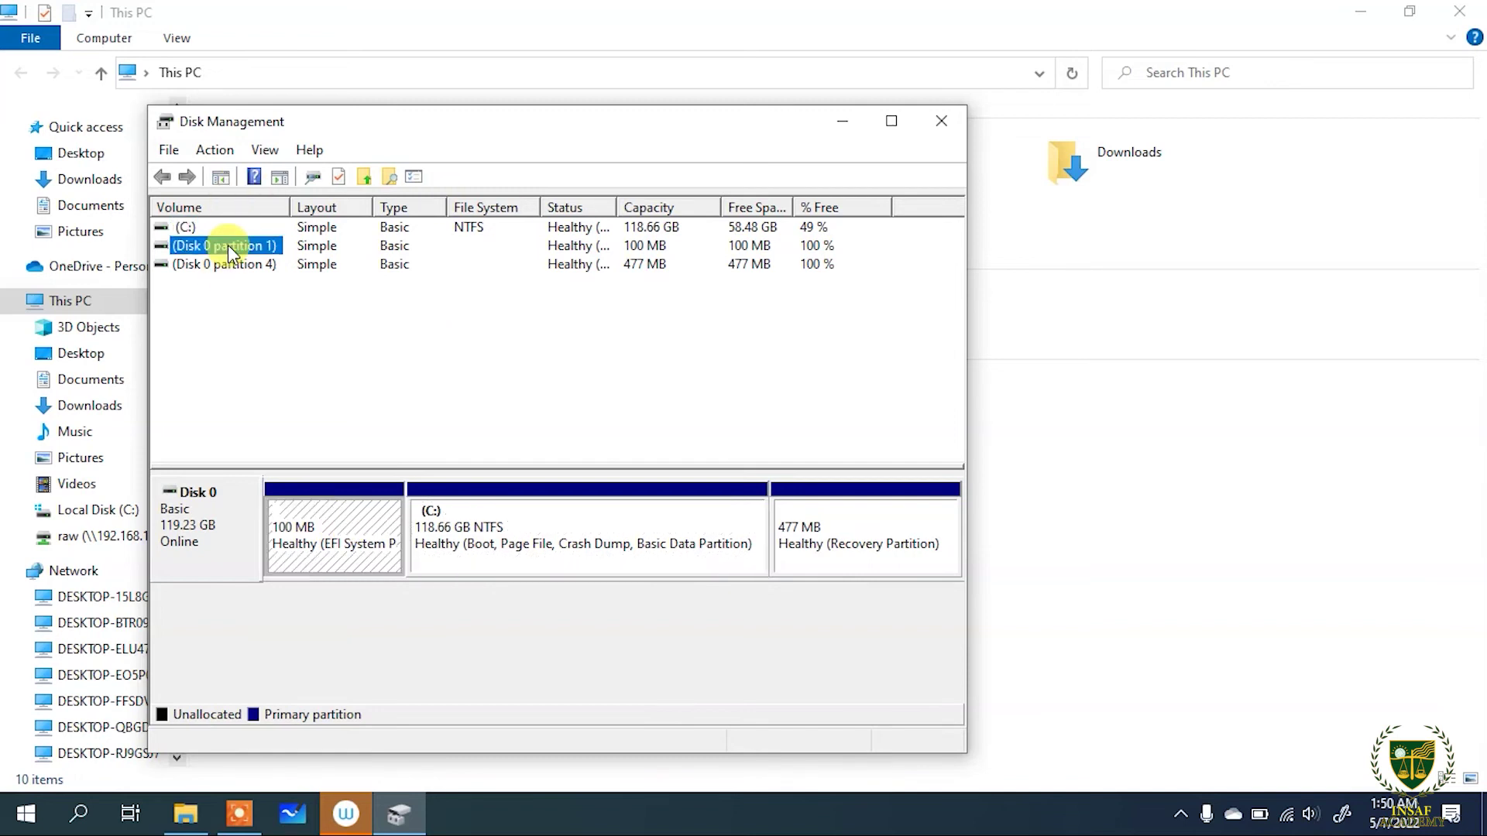
click(479, 525)
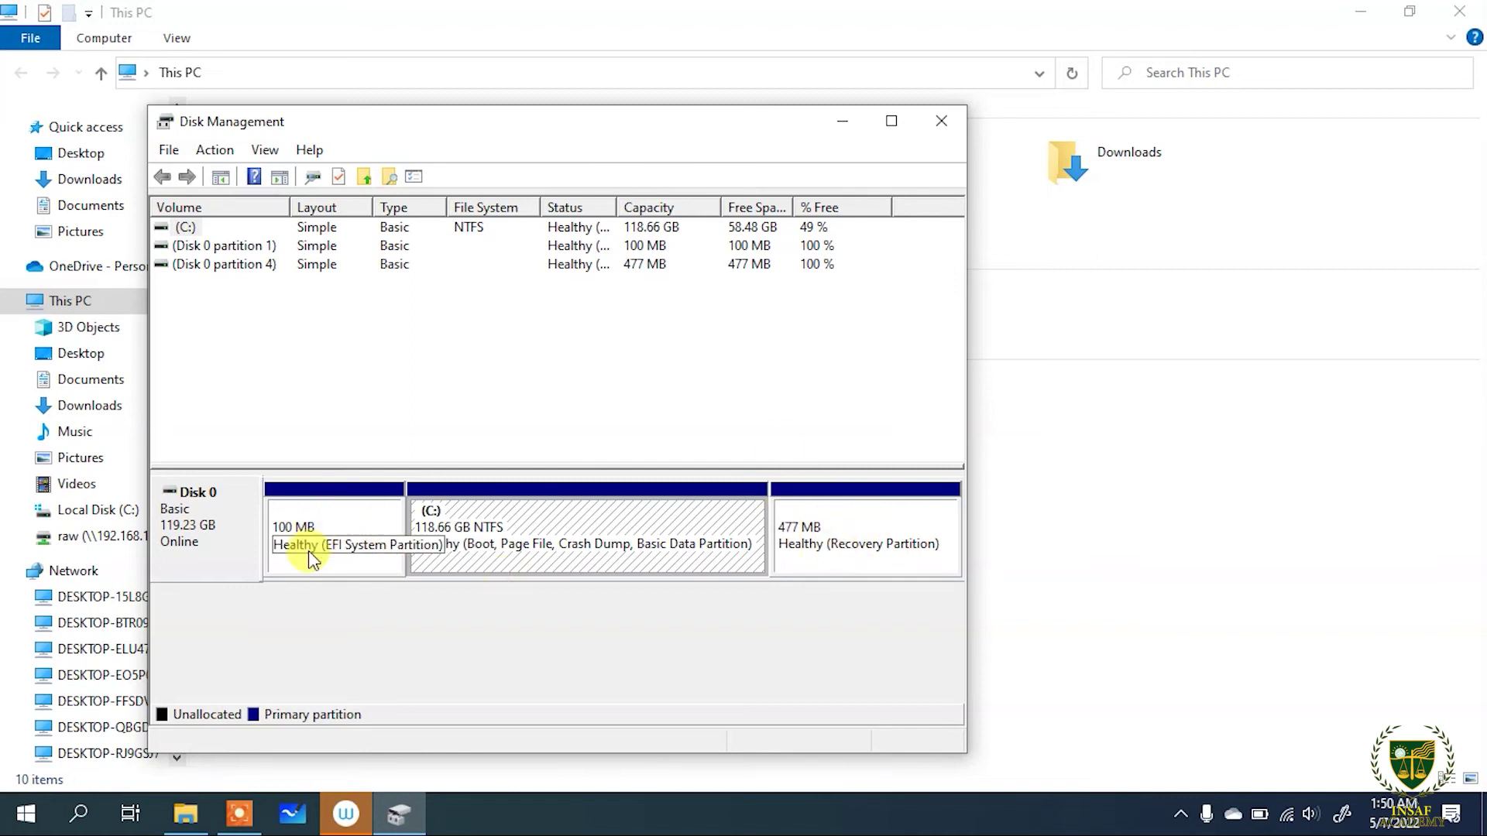
click(260, 246)
click(266, 264)
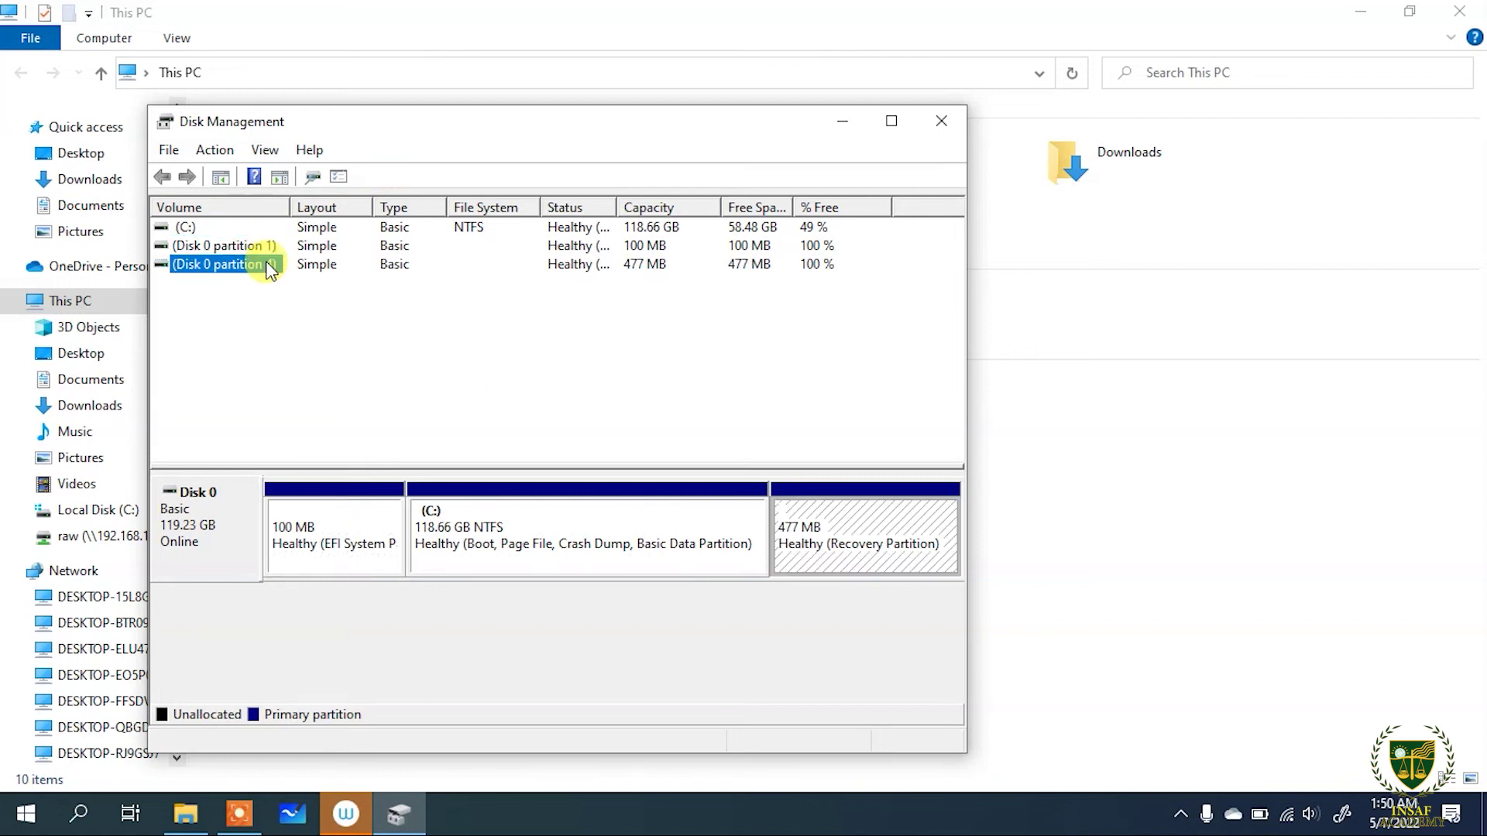
Switch to the This PC window in File Explorer to compare its drives with the partitions, ending back in Disk Management
click(177, 825)
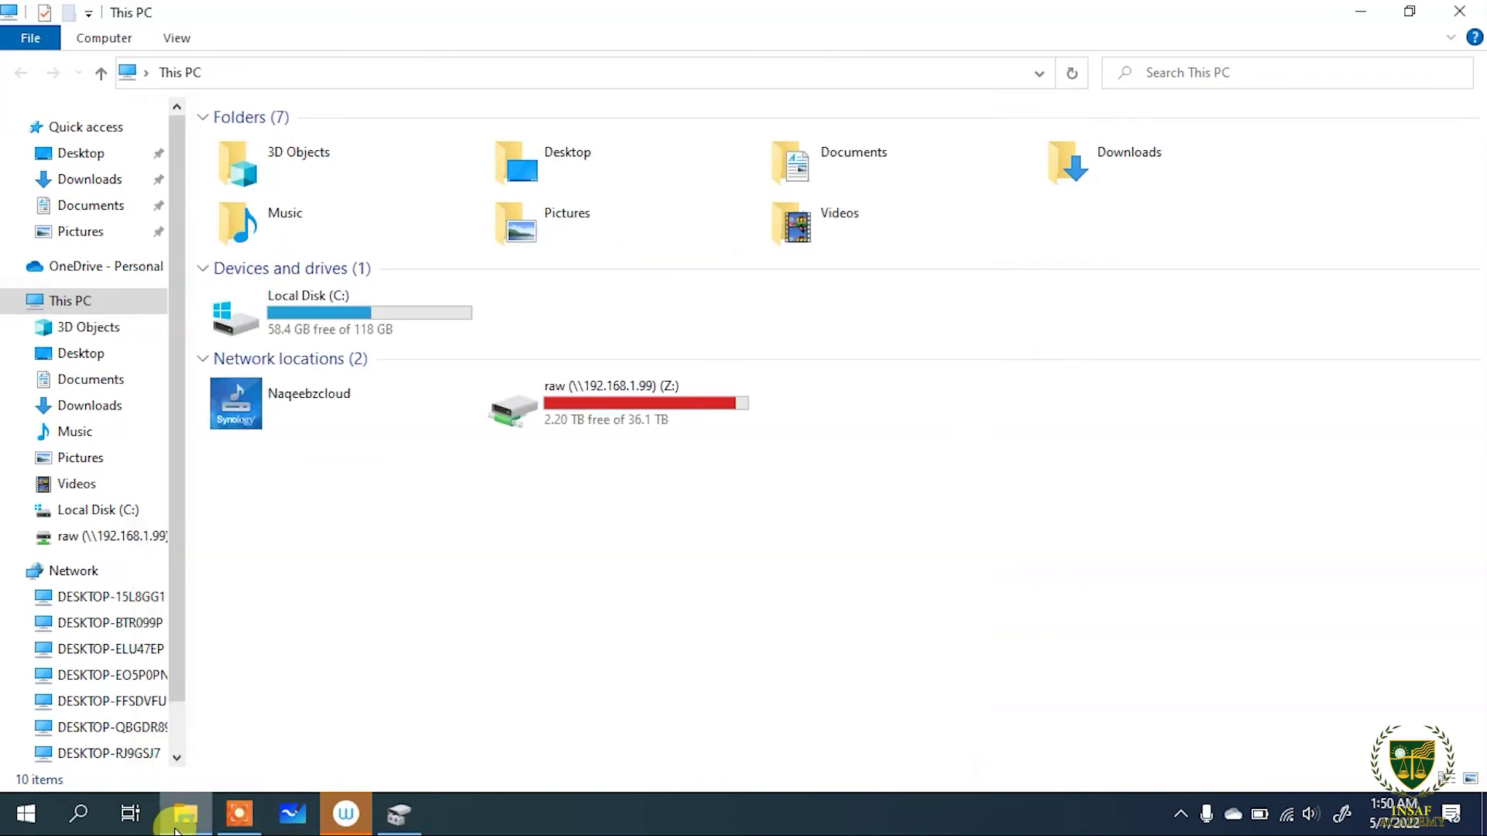
click(176, 826)
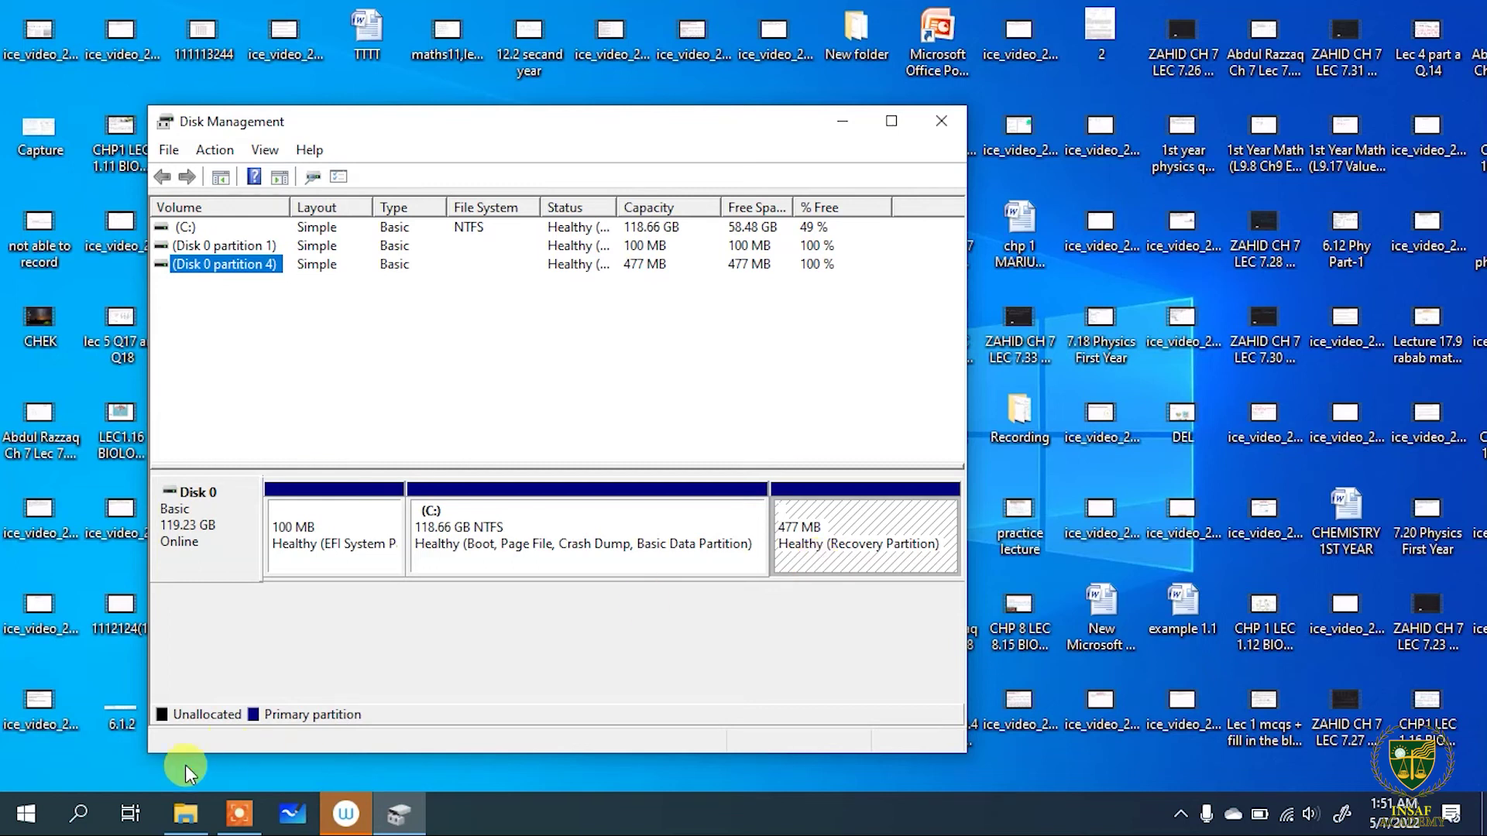
click(182, 810)
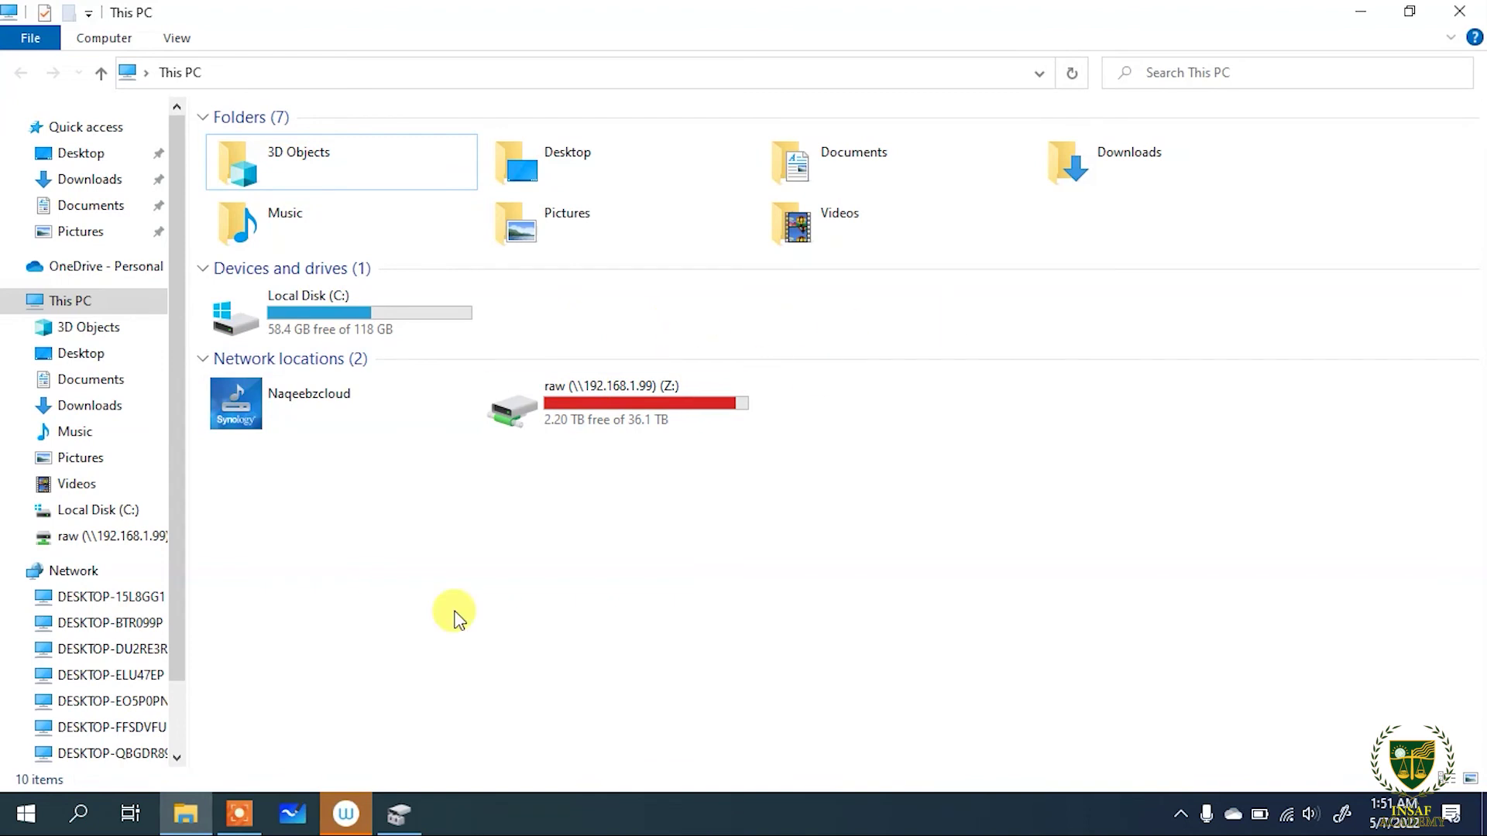
click(400, 815)
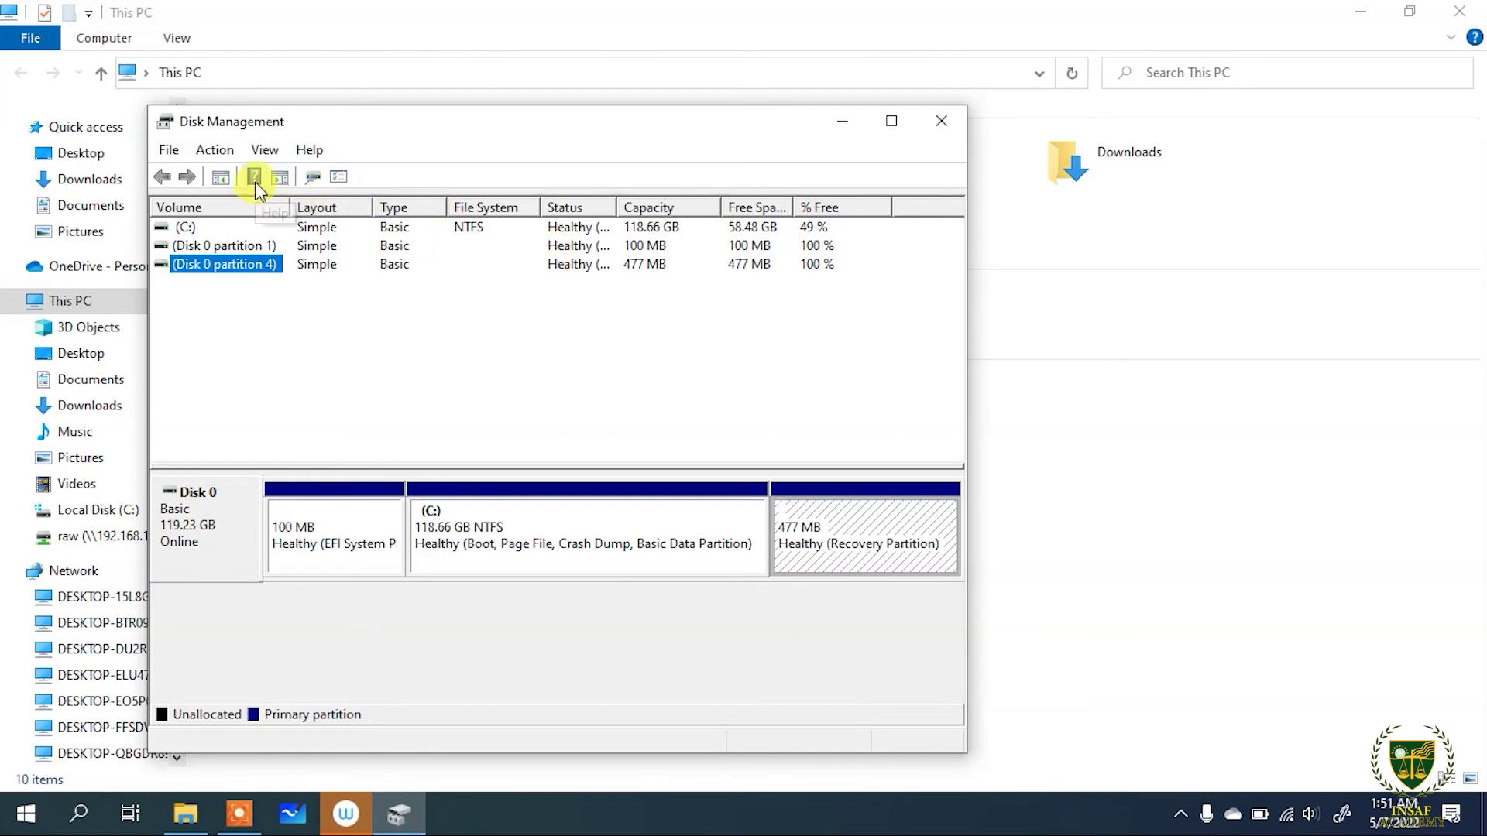
Open the Microsoft help website linked from Disk Management in Chrome, and close the browser
click(314, 152)
click(312, 150)
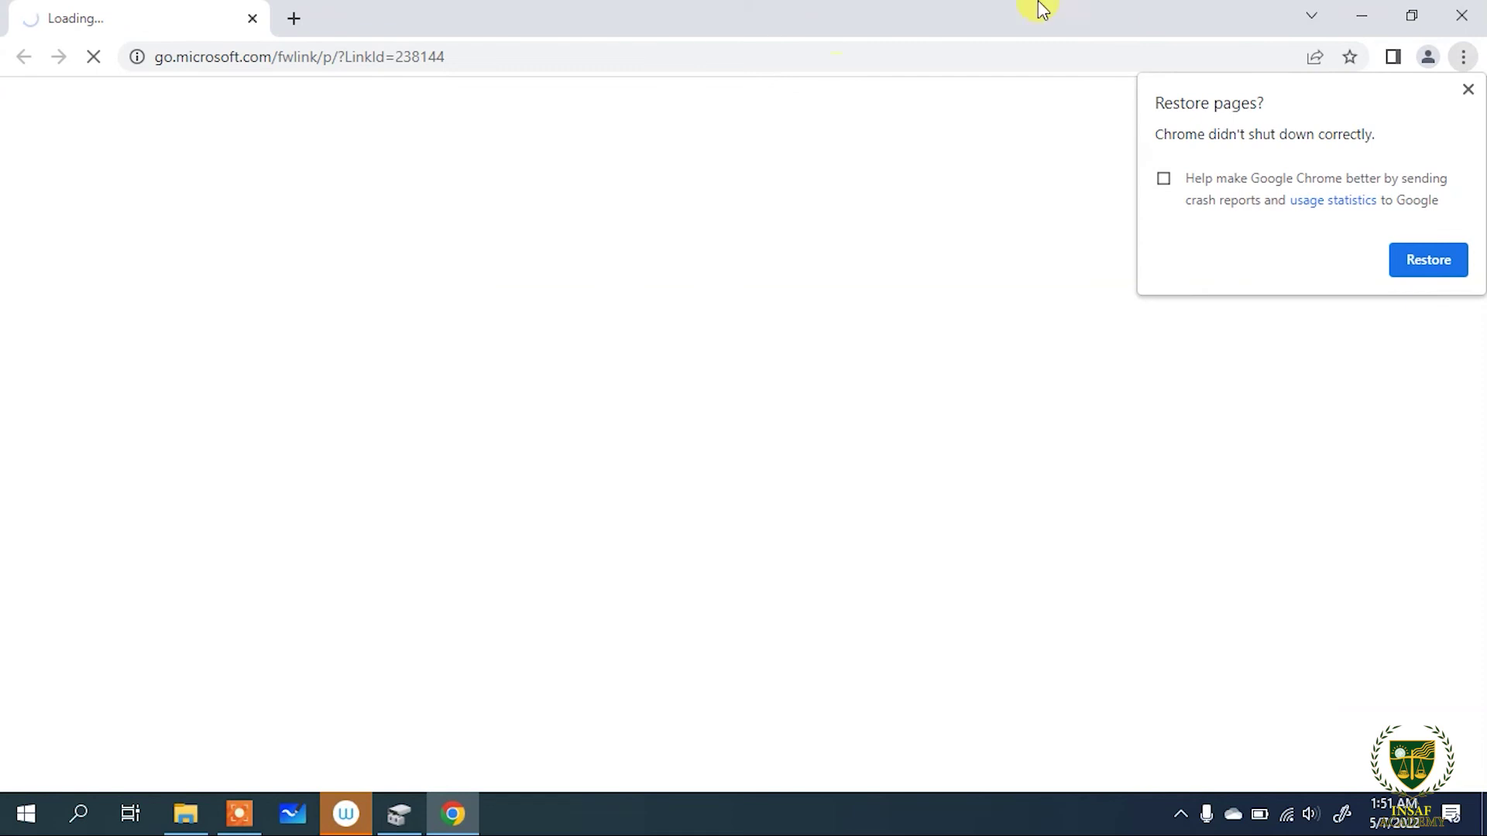
click(1461, 15)
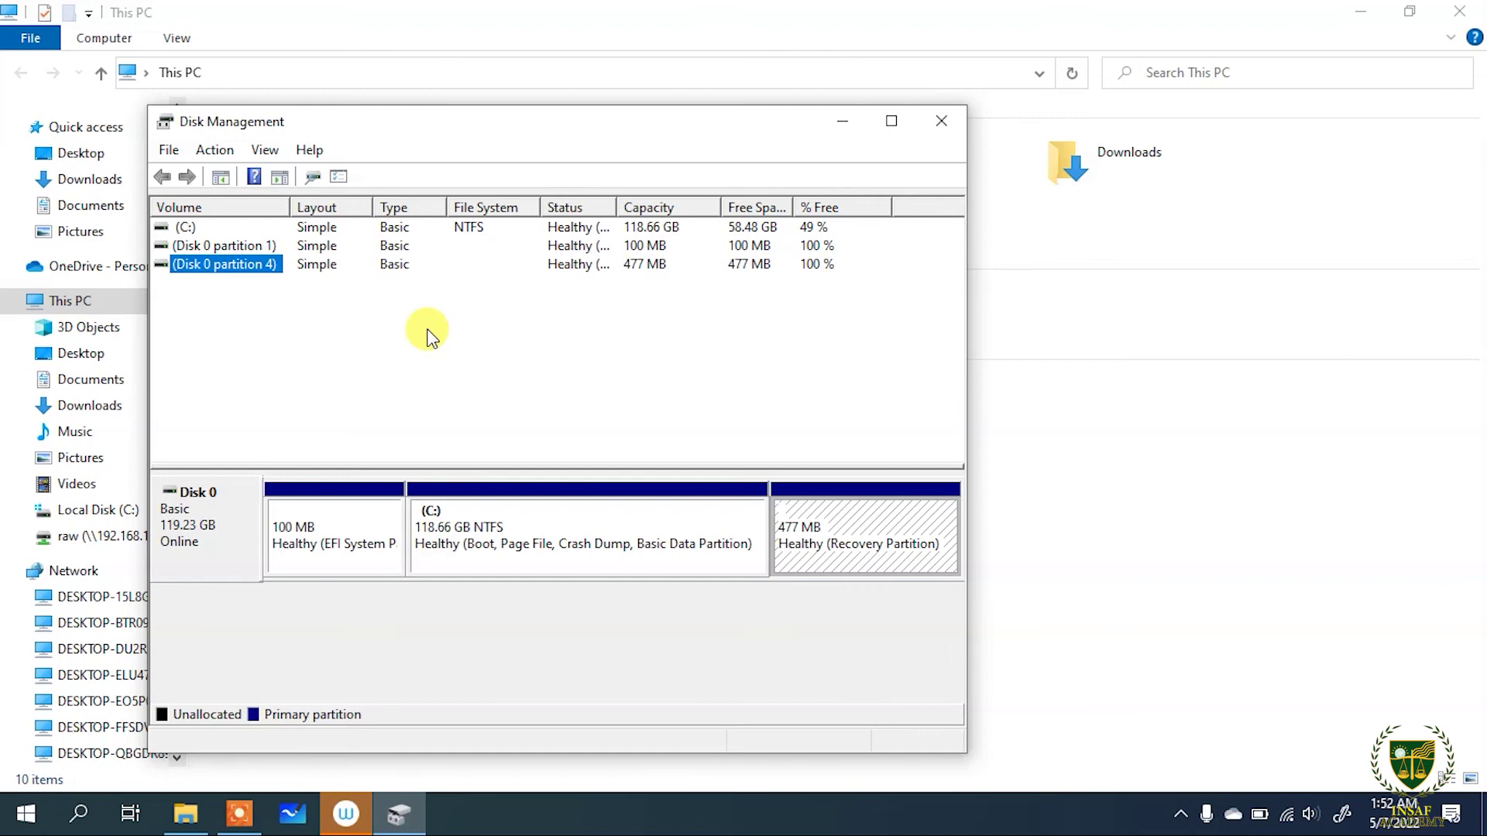
View the Disk Cleanup settings in the console options, and close the dialog without changes
click(165, 151)
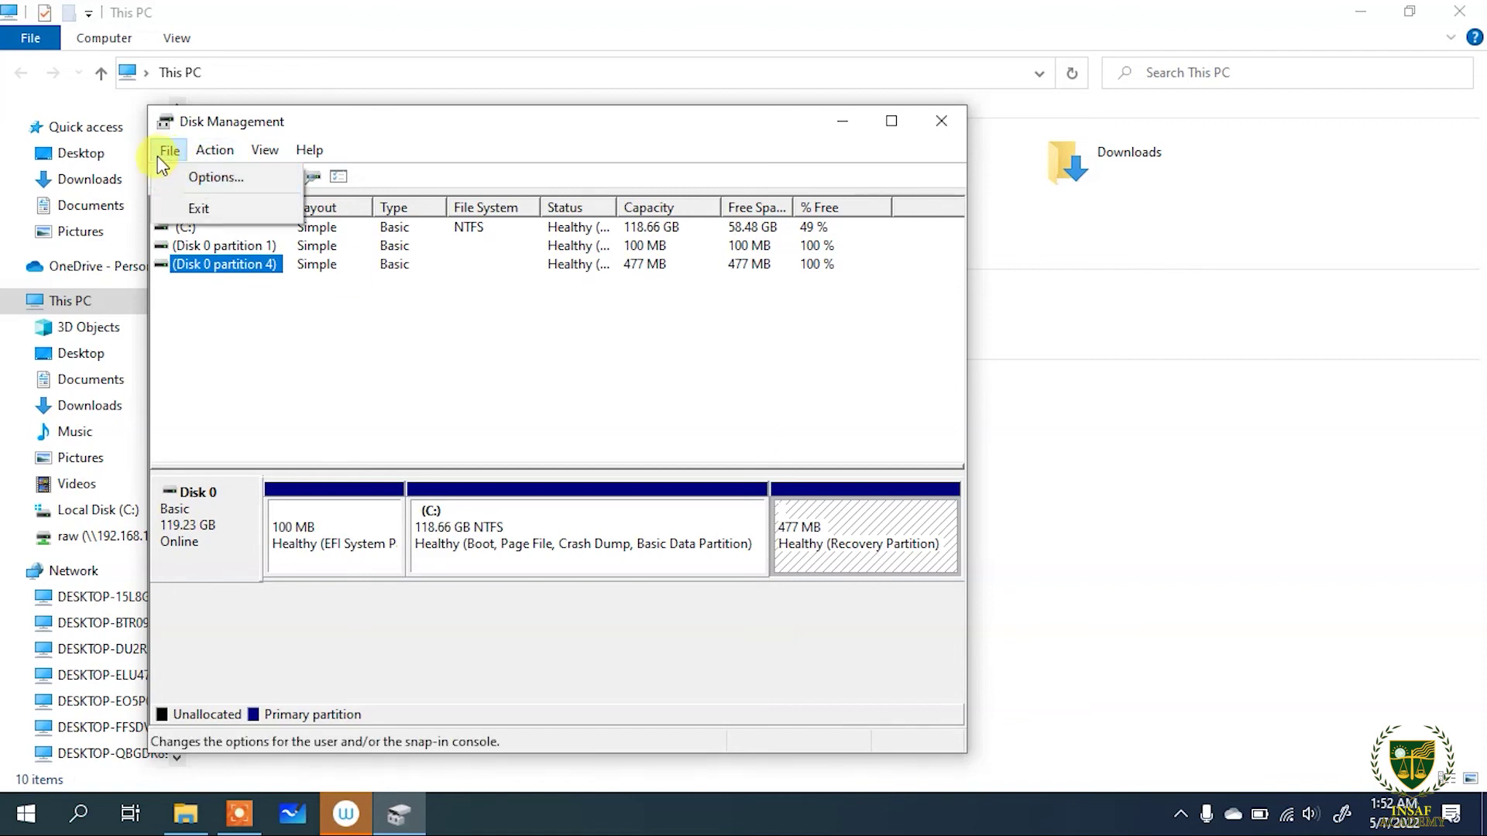
click(198, 186)
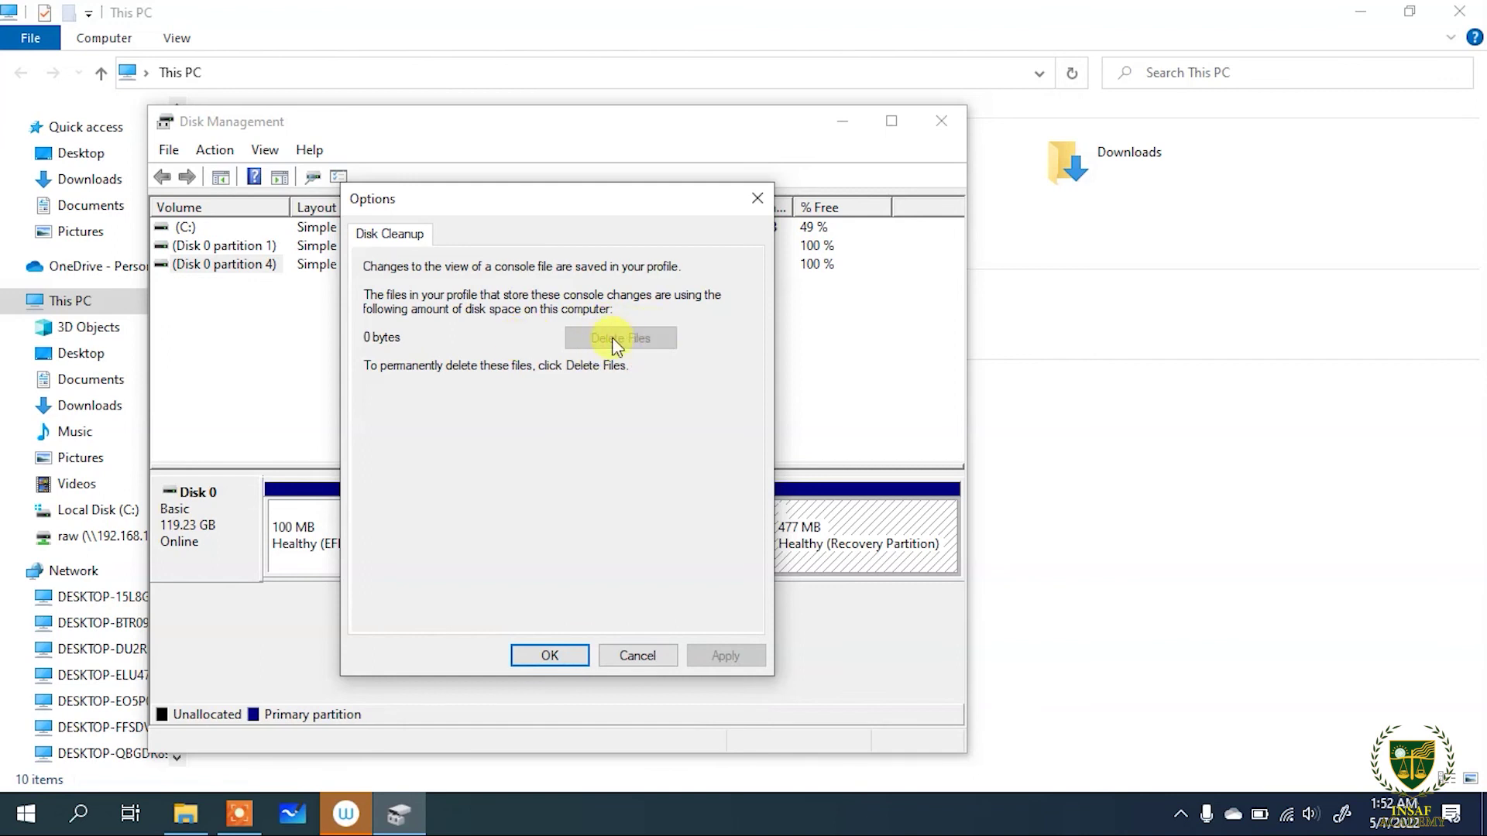
click(757, 200)
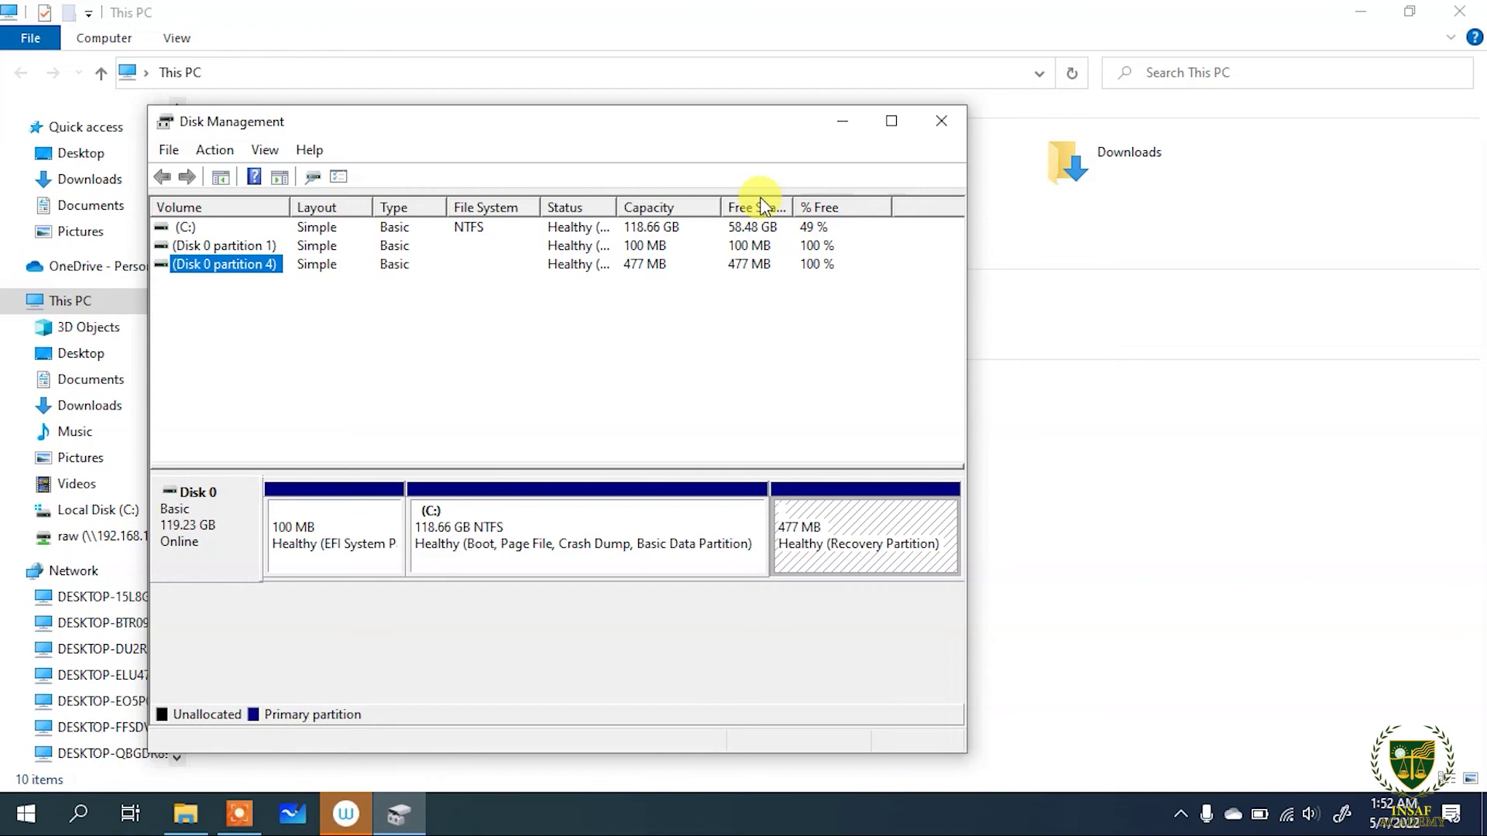
Compare the commands available for Disk 0 partition 1 with those for the C: volume
right_click(246, 246)
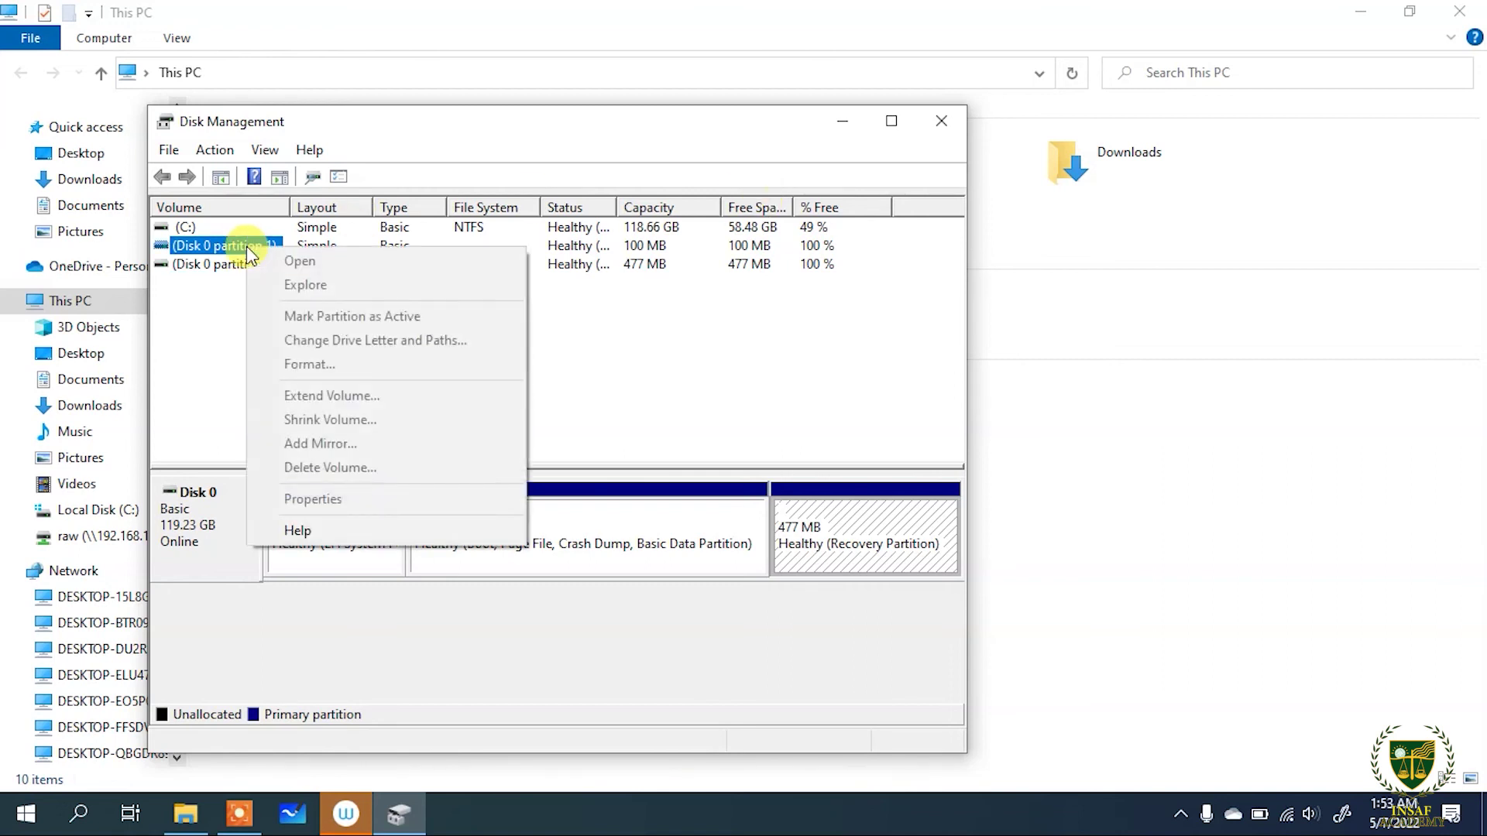
right_click(195, 226)
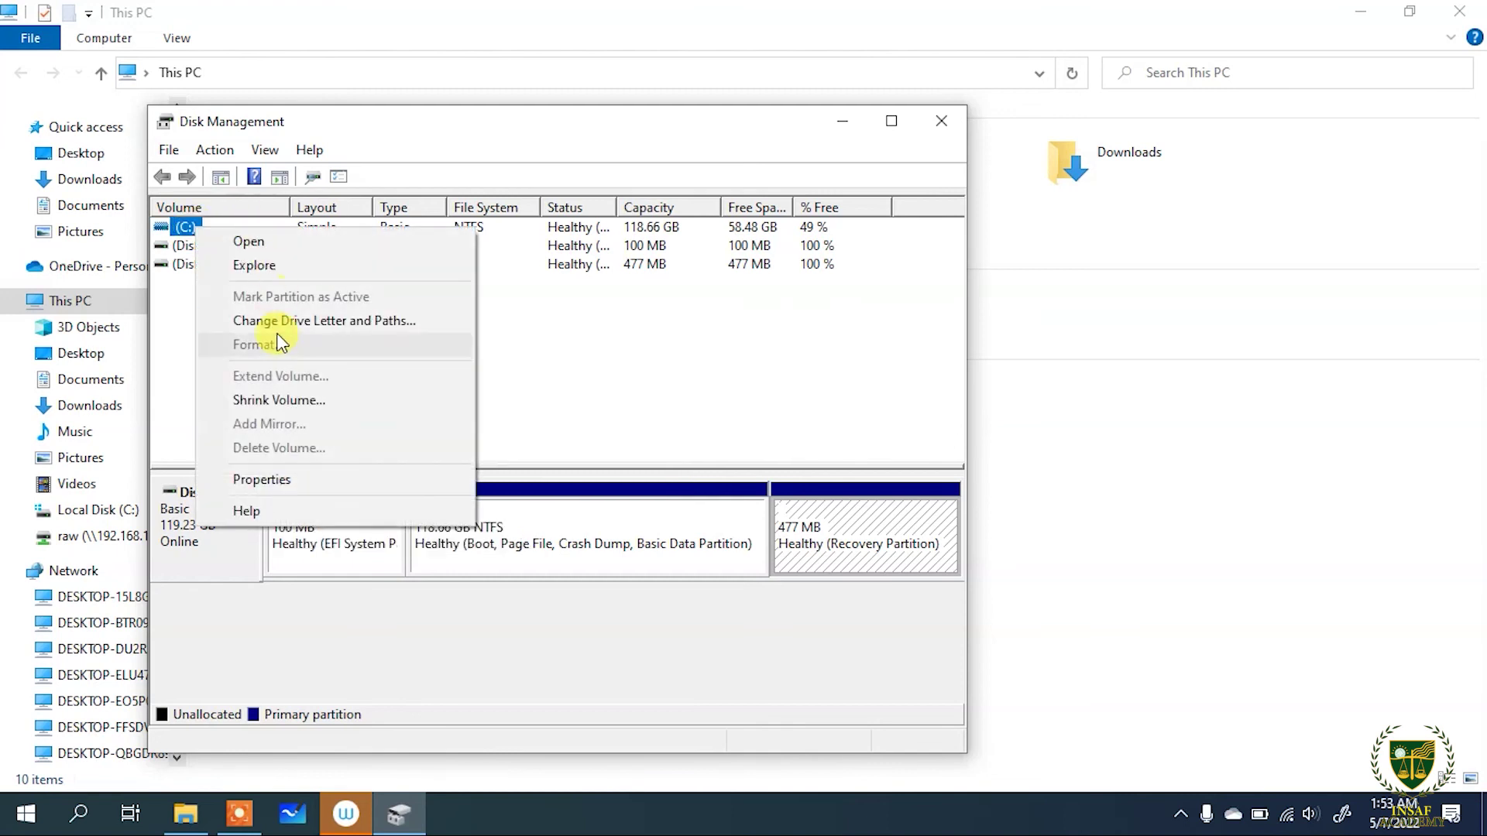
right_click(176, 246)
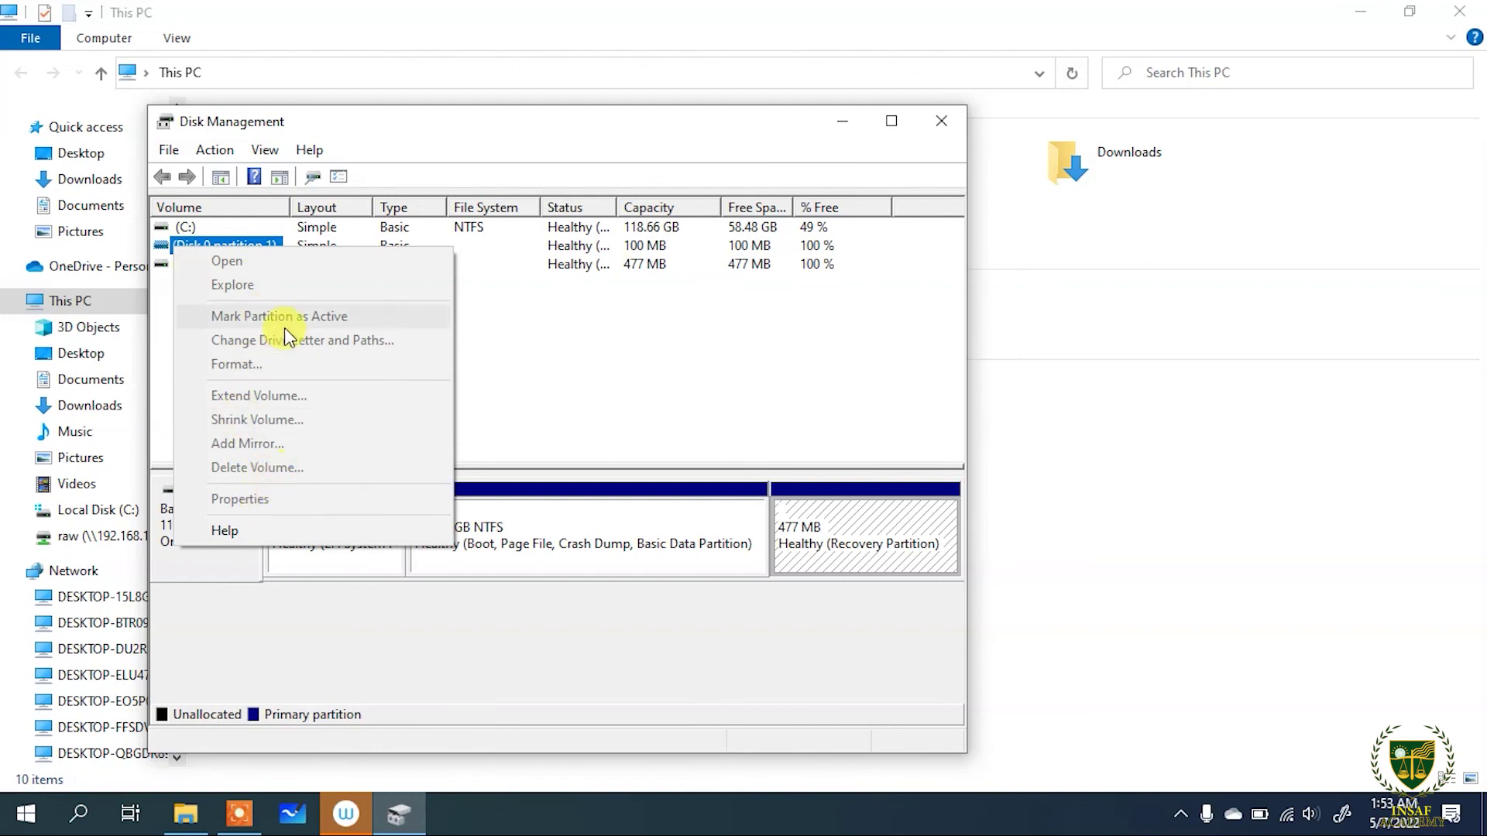
click(514, 338)
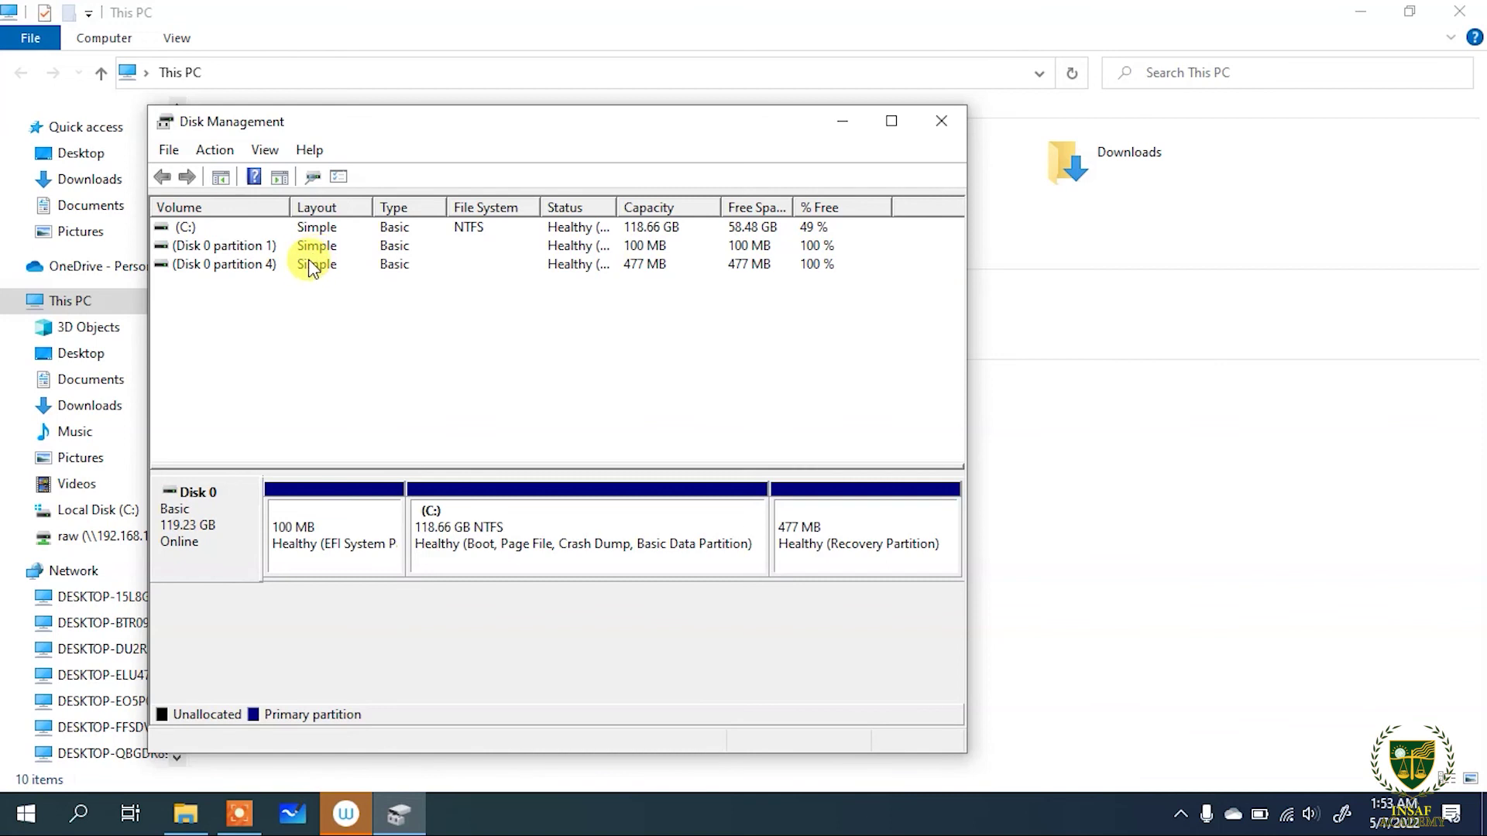
Open the C: volume's contents from the Disk Management volume list
right_click(190, 226)
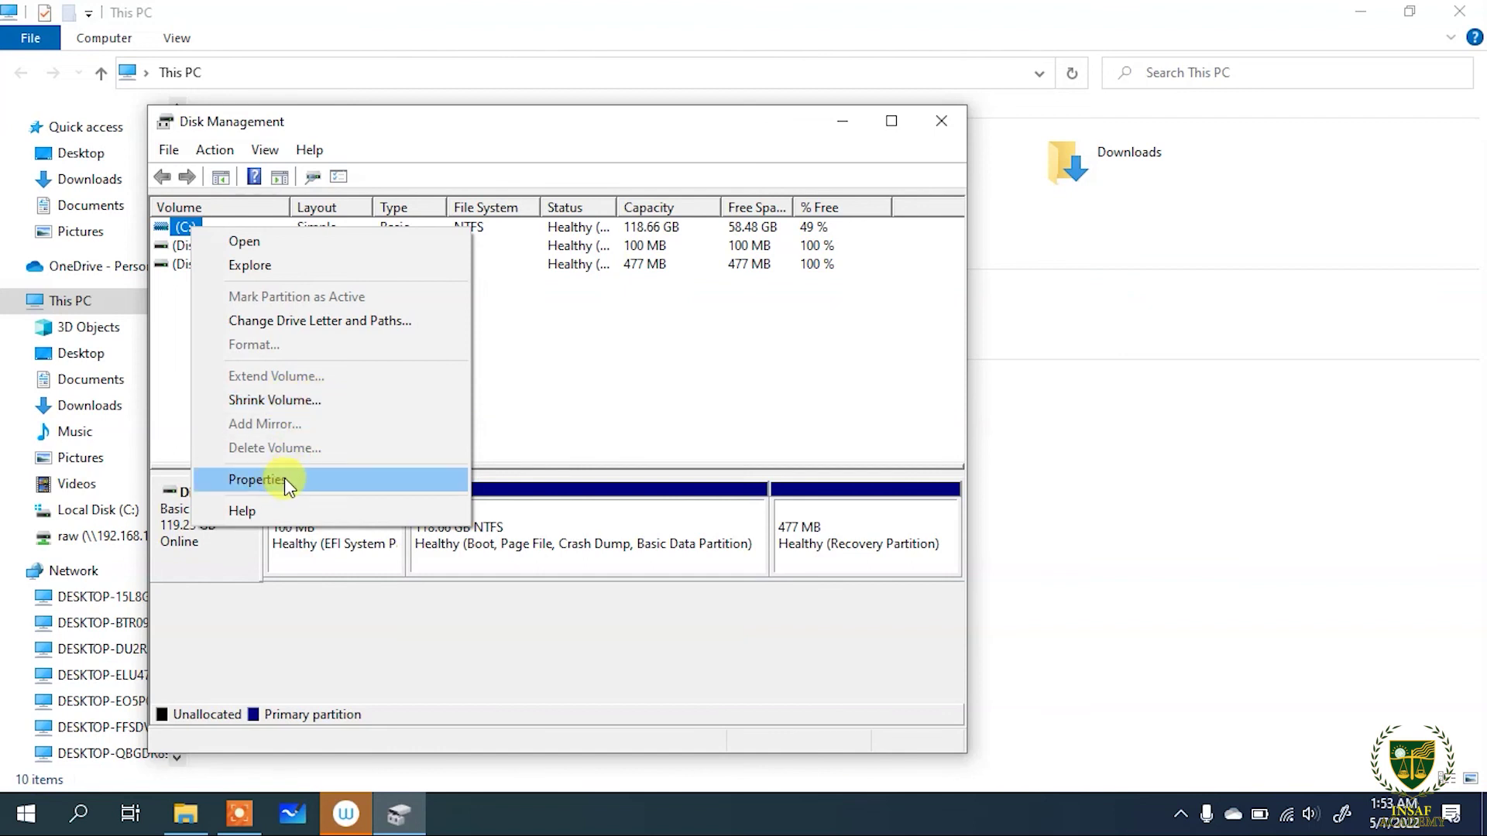
click(264, 240)
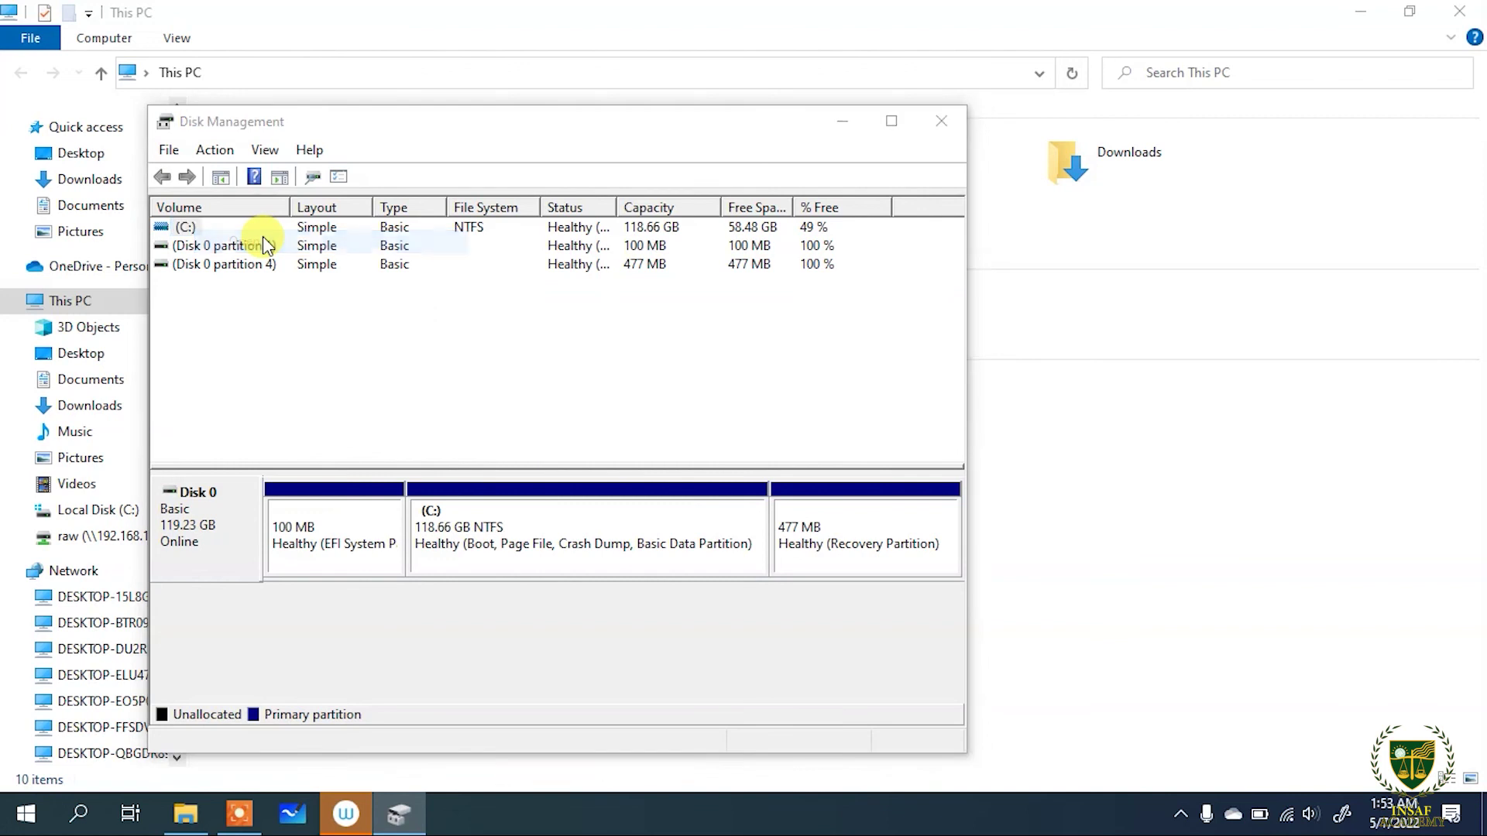